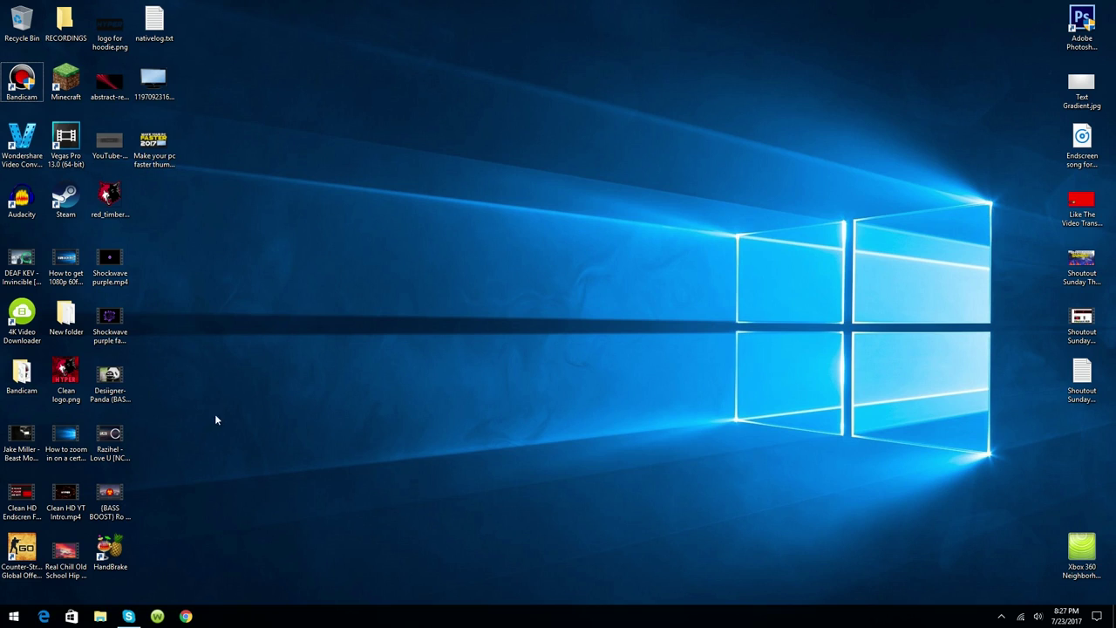
Open the Win+X power-user menu by right-clicking the Start button.
right_click(12, 617)
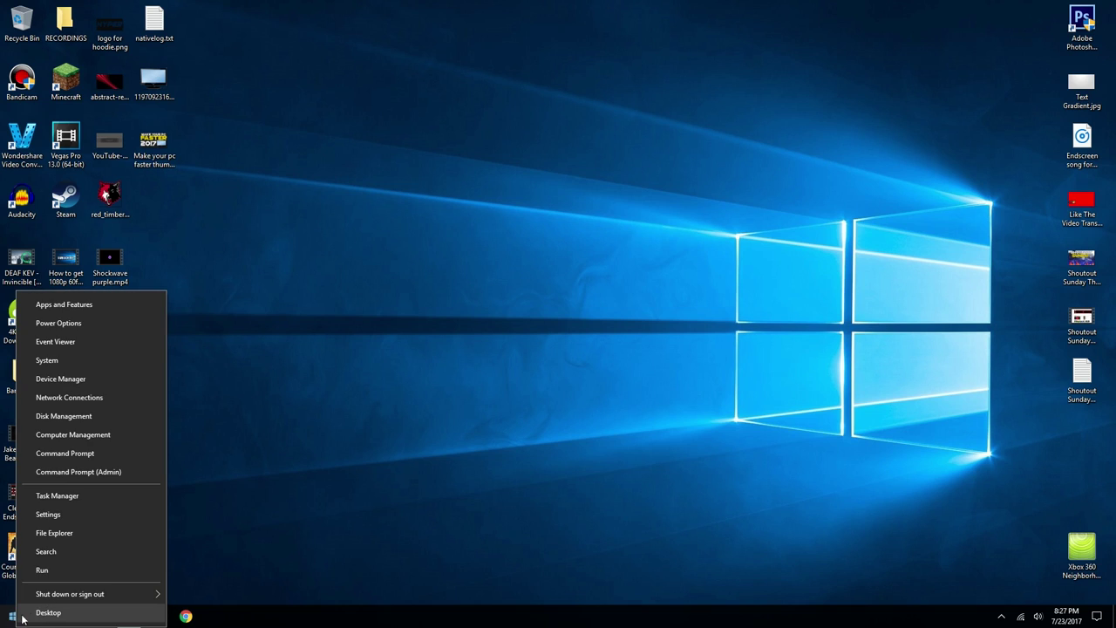
Run %temp% to open the Temp folder, which shows DbTemp and LWSDebugOut.txt.
click(10, 617)
click(11, 618)
right_click(10, 618)
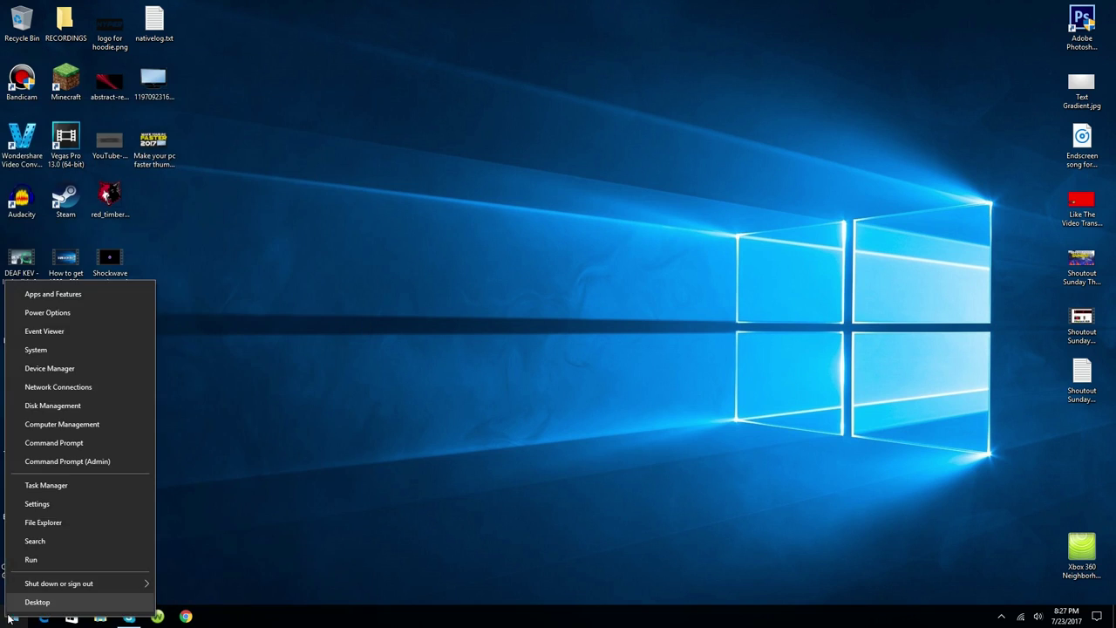
click(26, 559)
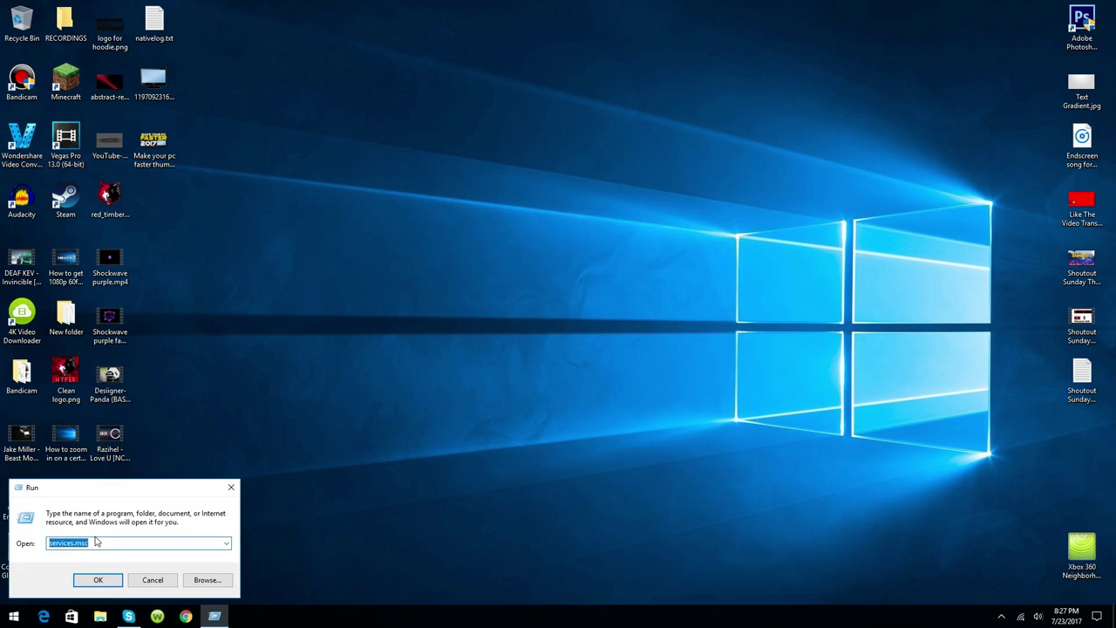
key(BackSpace)
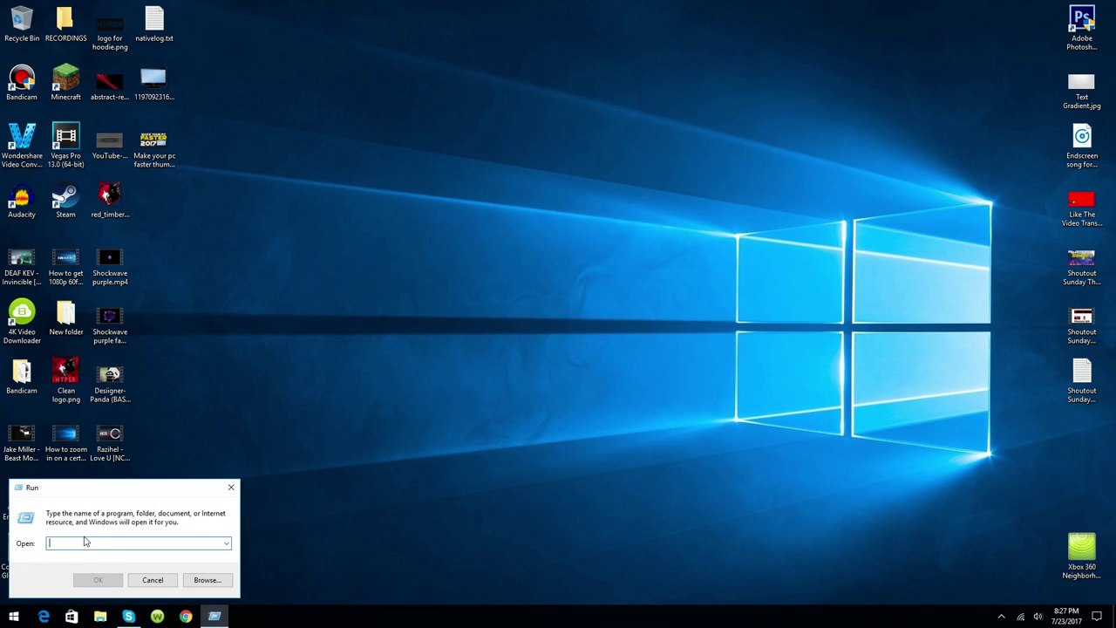
text(%temp%)
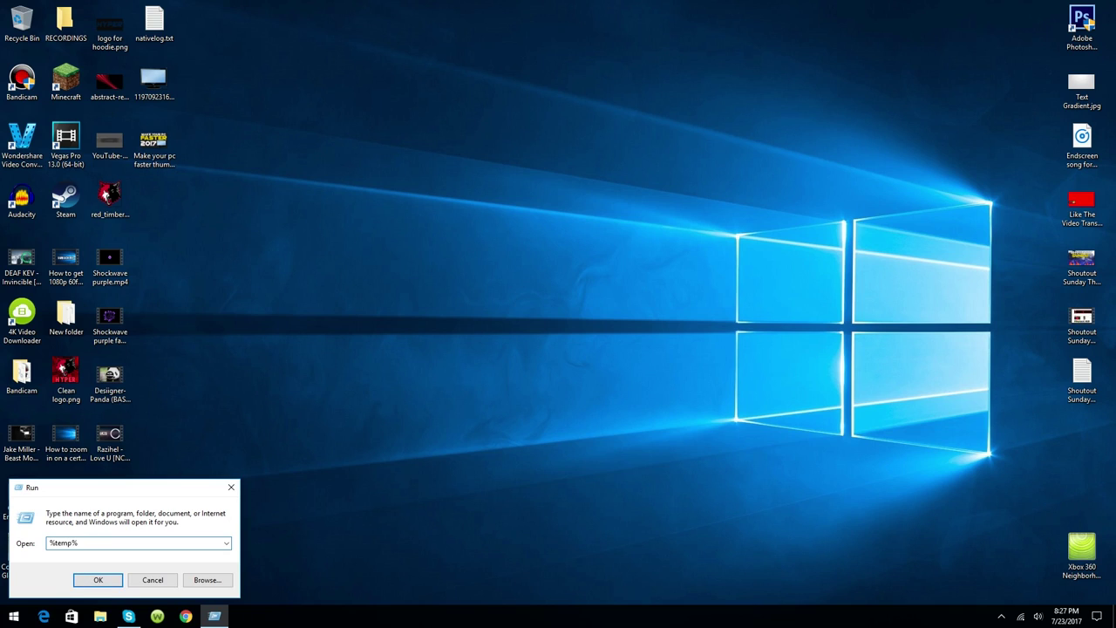
key(Return)
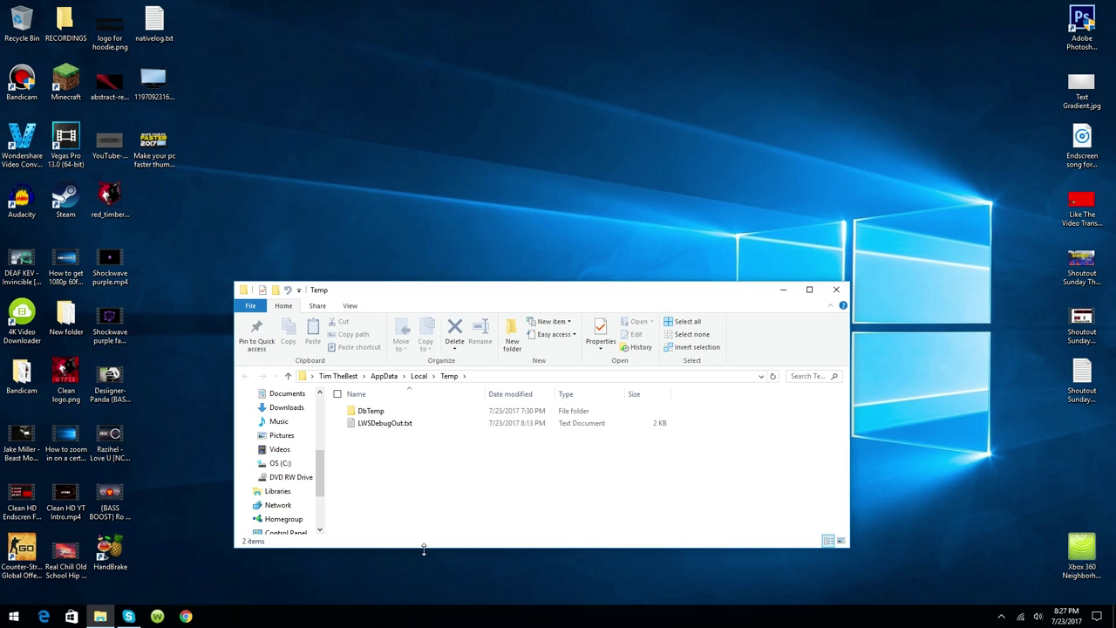
Delete all Temp folder contents, skip the in-use DbTemp folder, and close Explorer.
drag(424, 549, 415, 626)
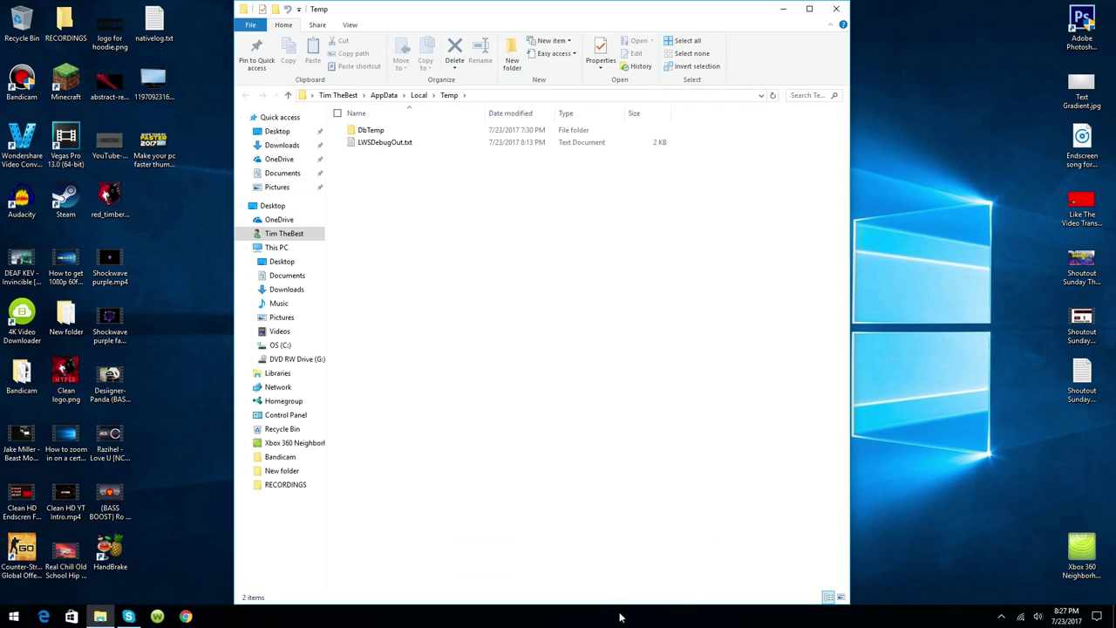
drag(549, 12, 539, 42)
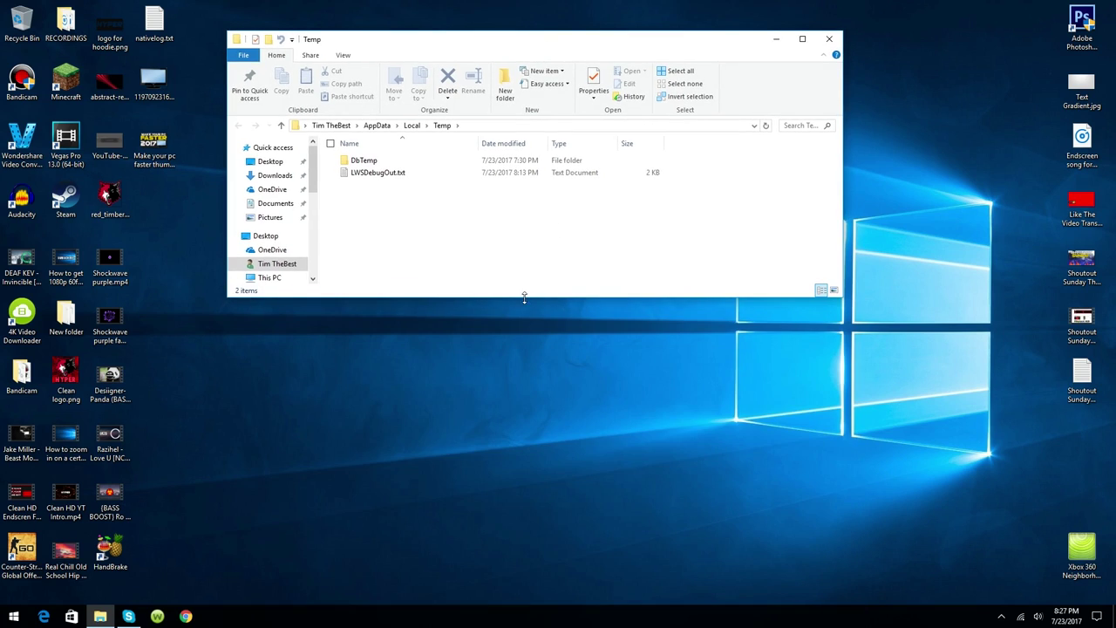
drag(524, 298, 506, 480)
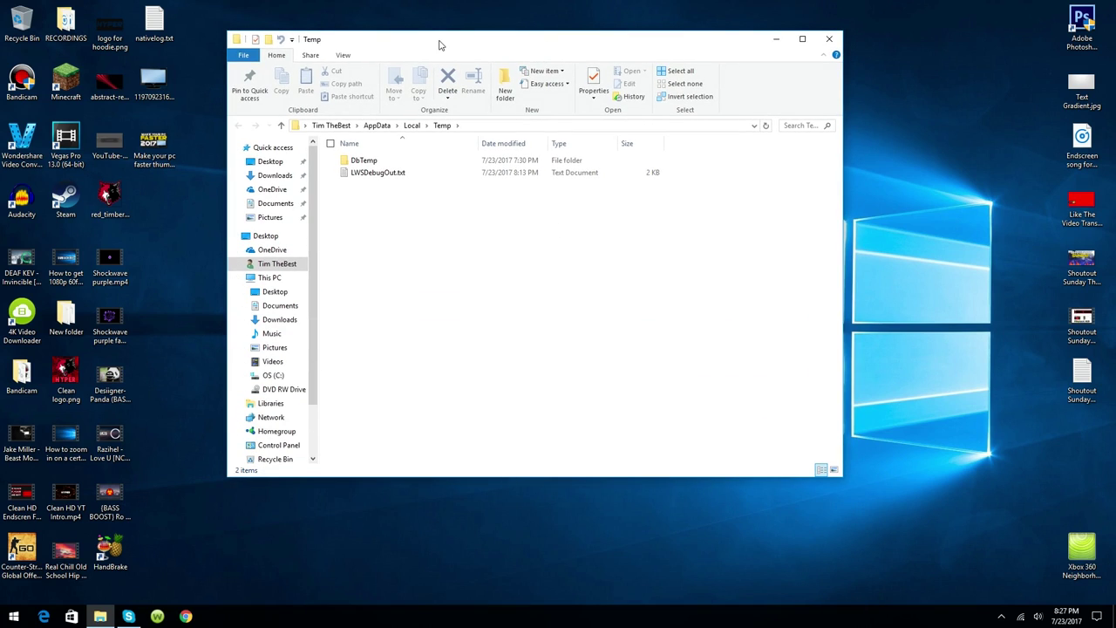
drag(441, 44, 465, 61)
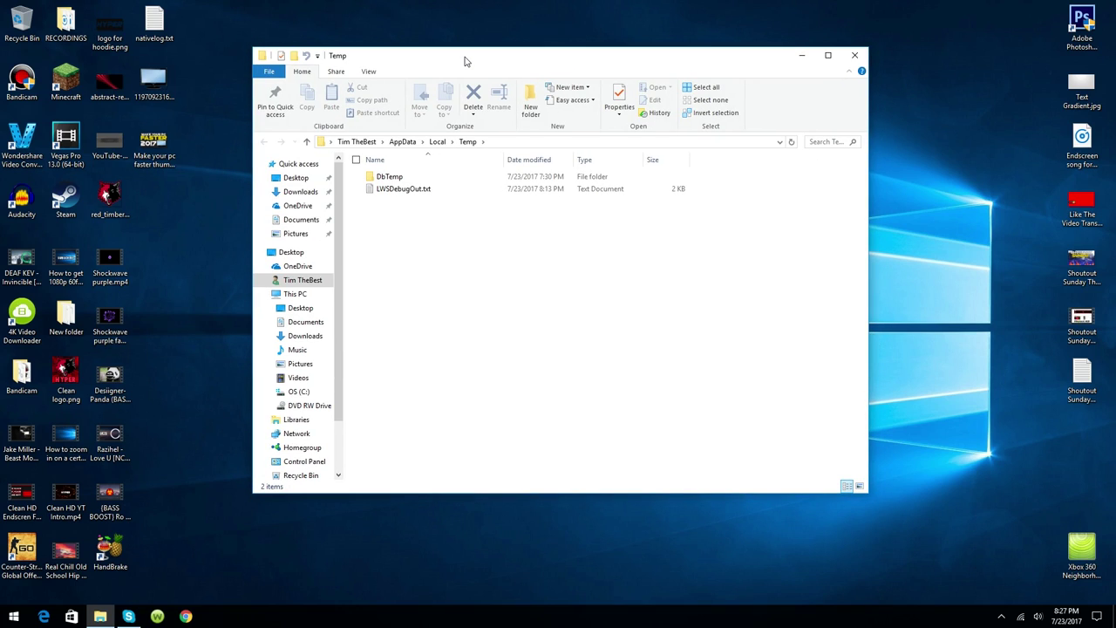
key(ctrl+a)
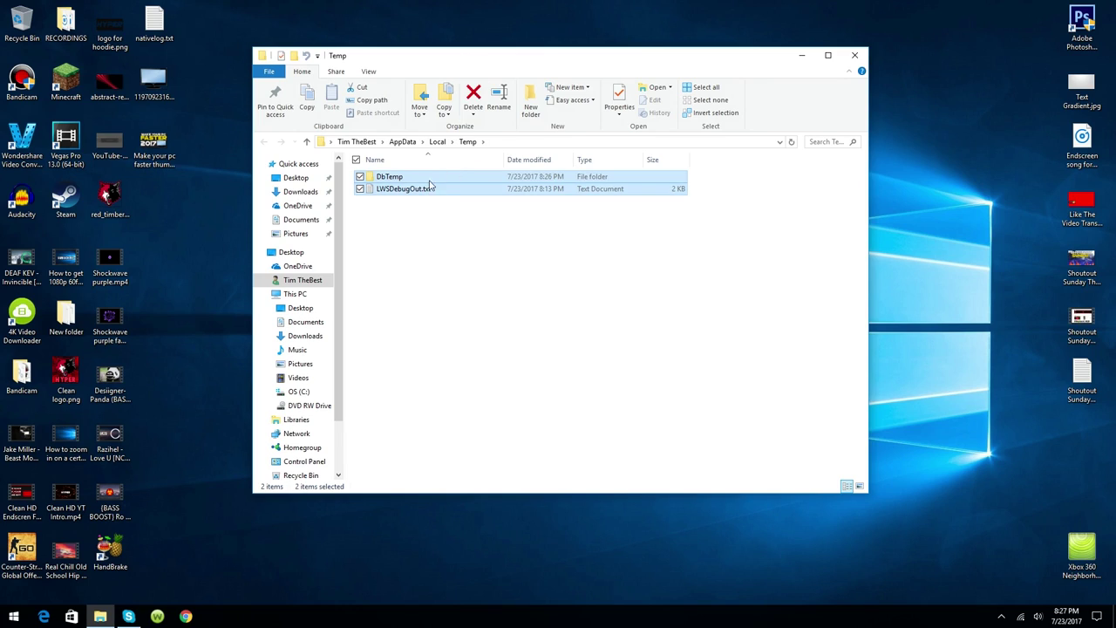
key(Delete)
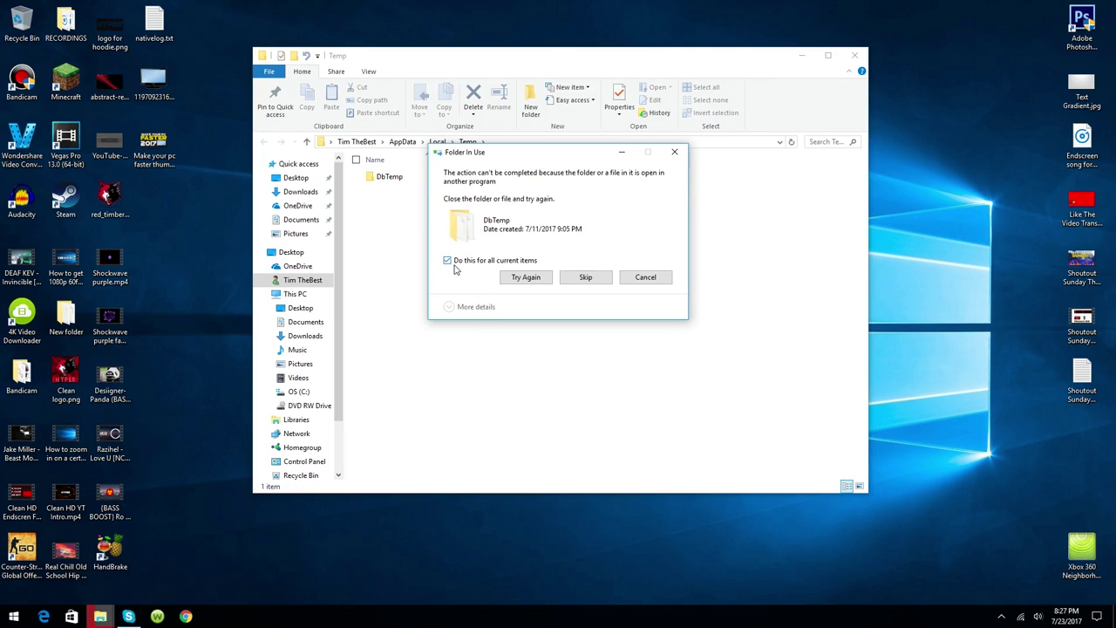
click(595, 279)
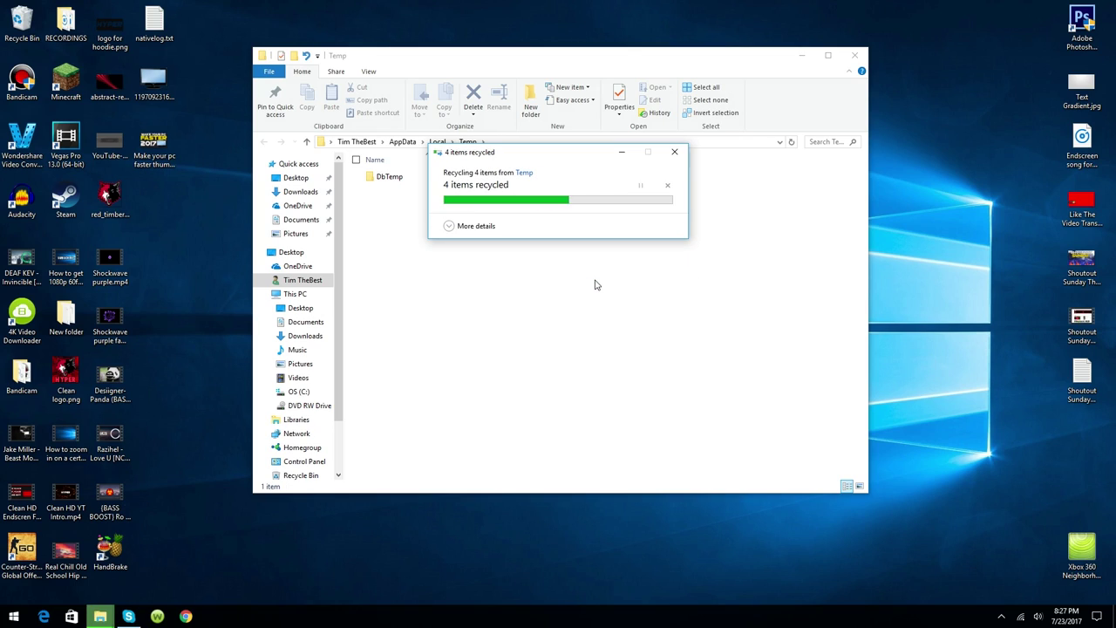
click(390, 180)
double_click(391, 180)
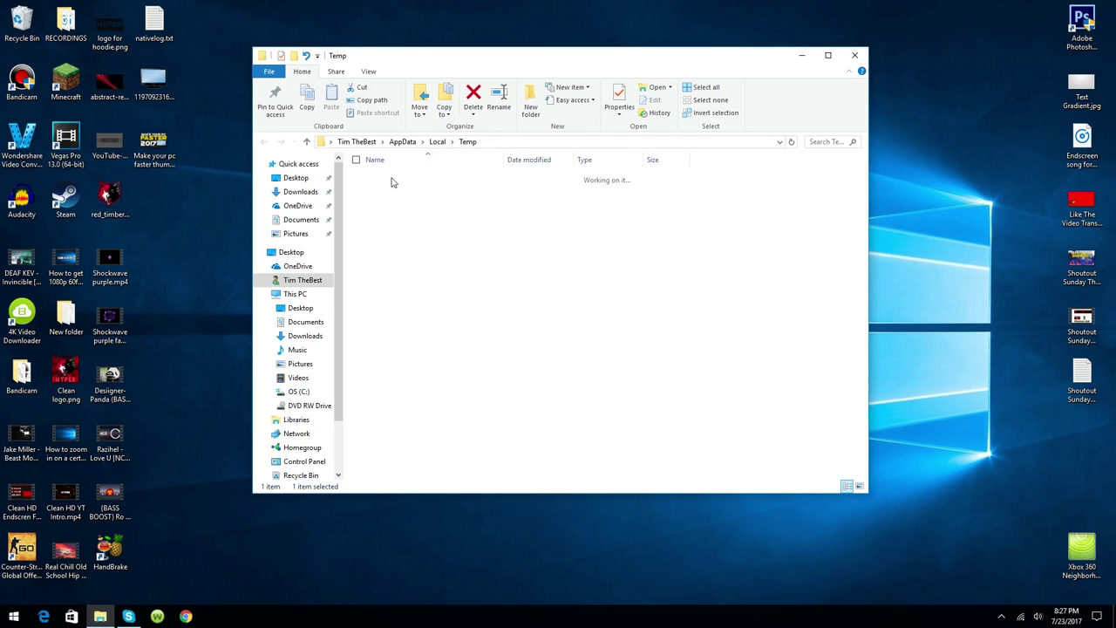
click(855, 55)
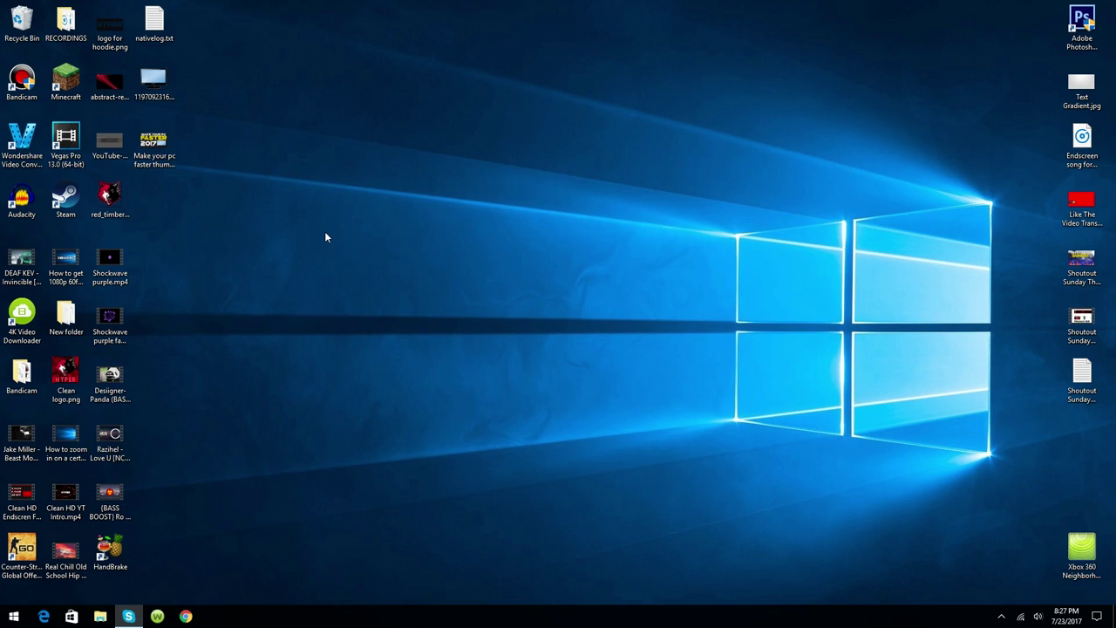
Open the Windows Prefetch folder through the Run dialog.
right_click(14, 617)
click(65, 556)
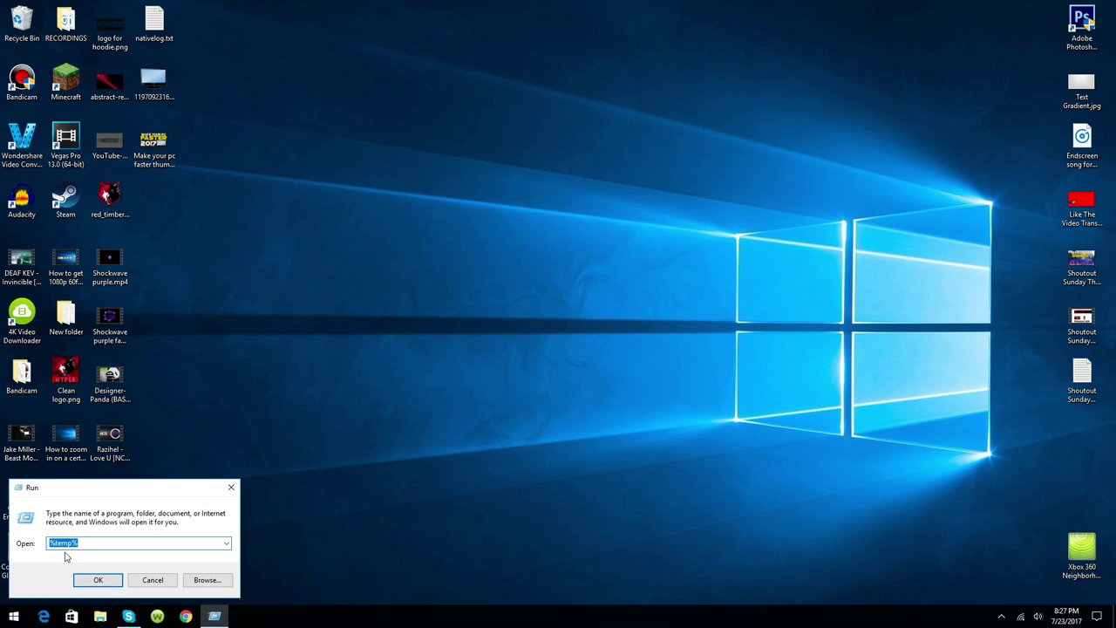
key(BackSpace)
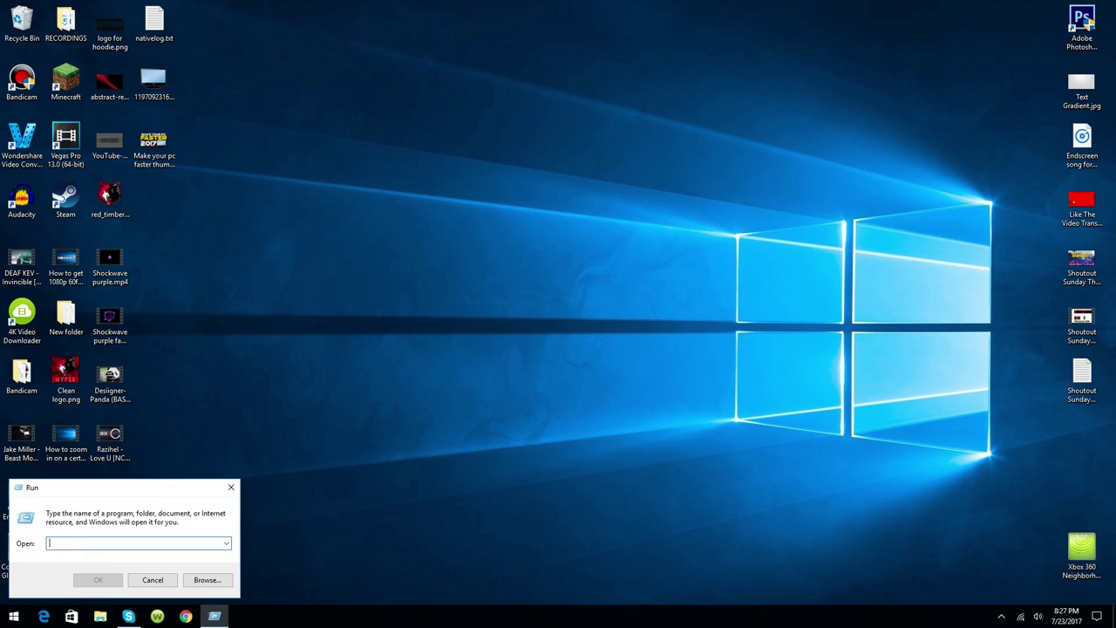
text(prefetch)
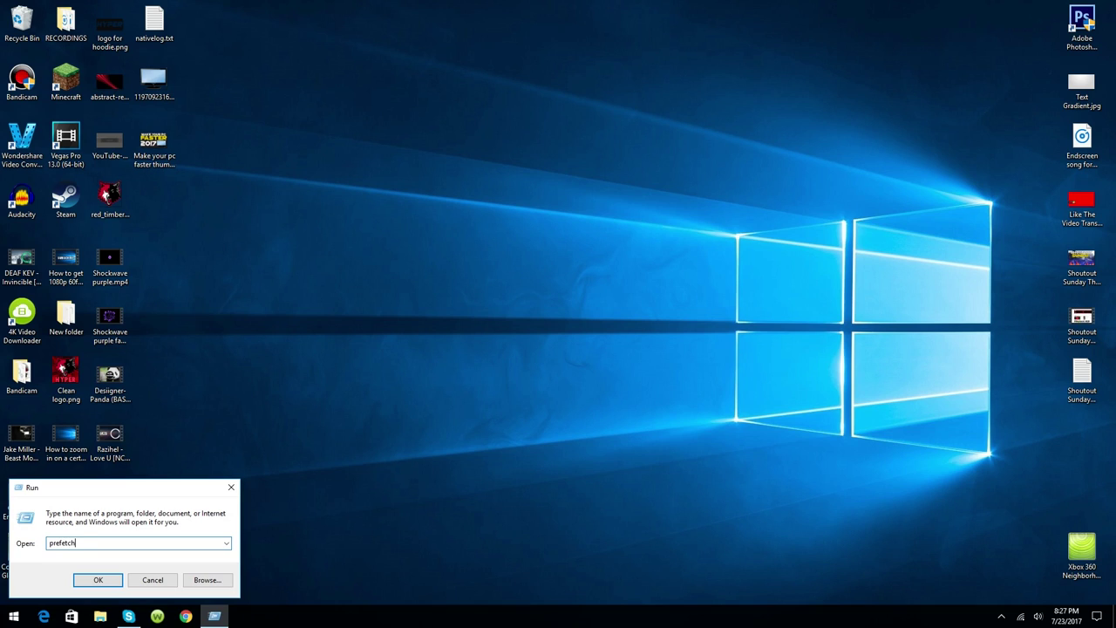
key(Return)
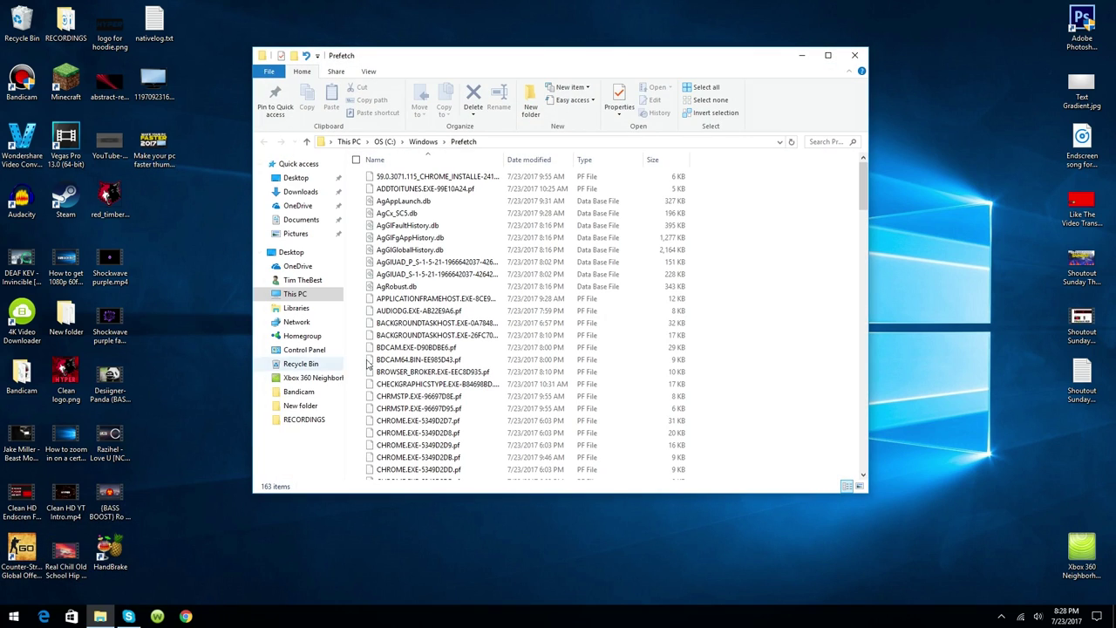
scroll(466, 290, down, 15)
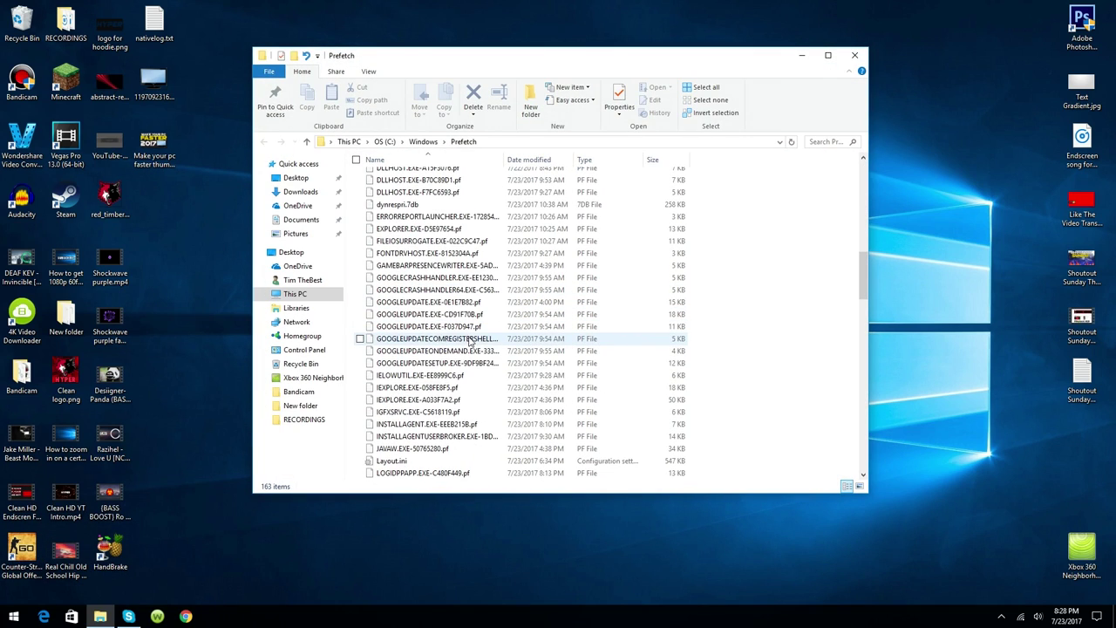
scroll(468, 340, down, 18)
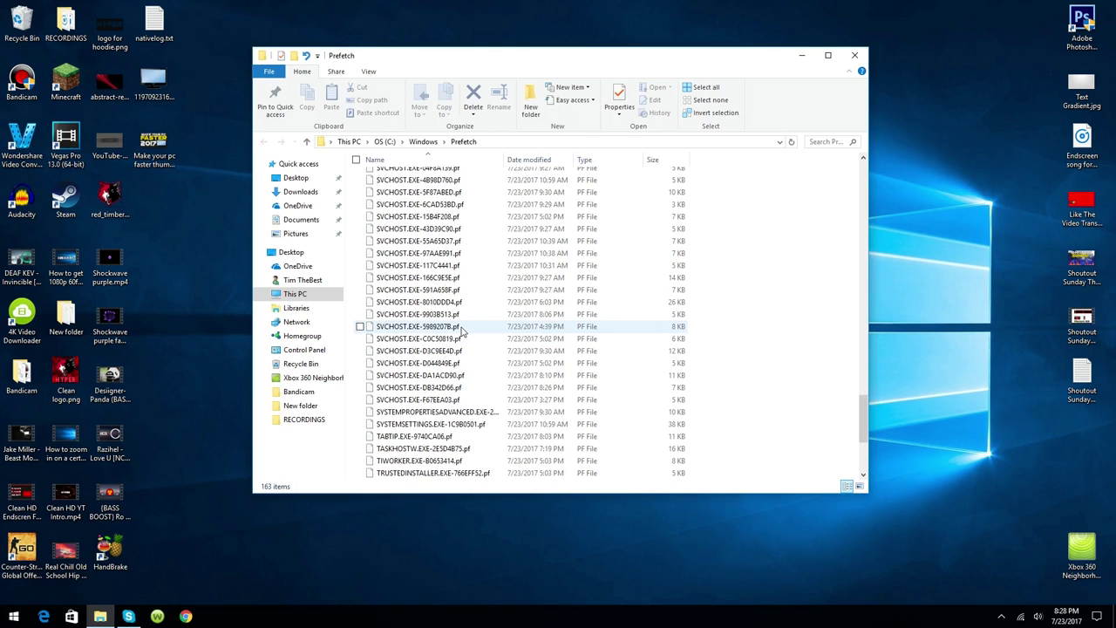
scroll(460, 328, down, 1)
drag(864, 448, 864, 187)
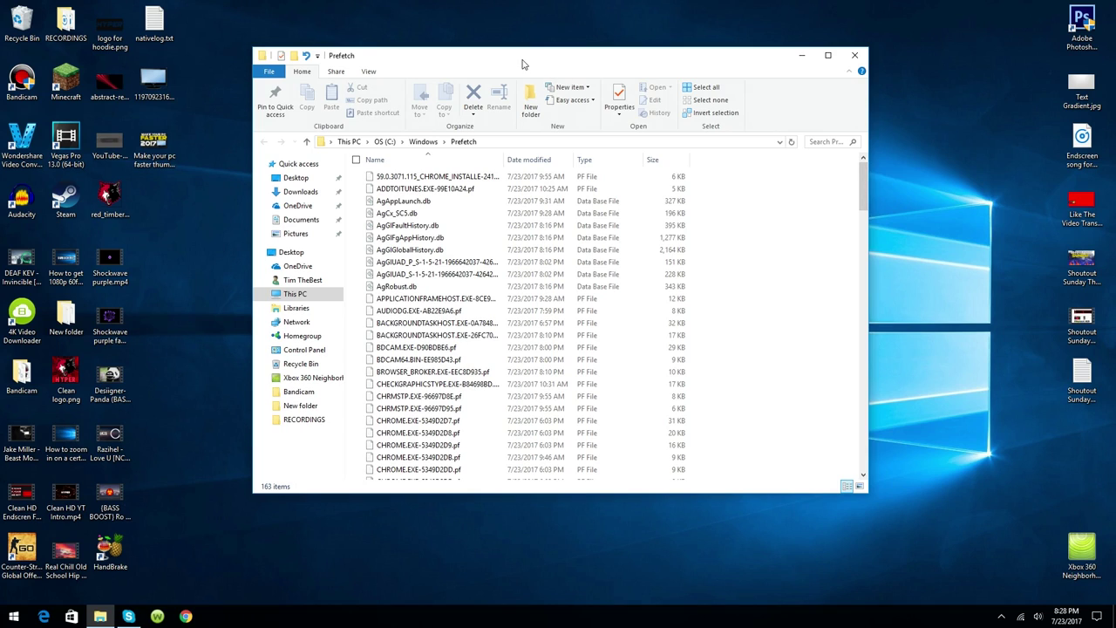
drag(521, 62, 528, 63)
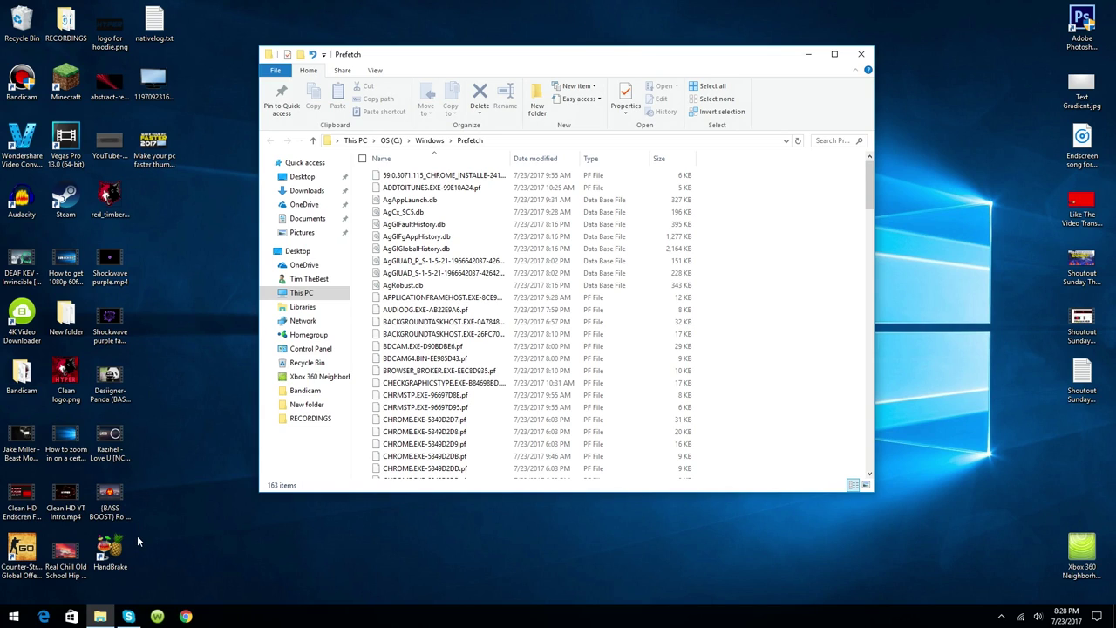
Delete all 163 Prefetch files, skipping every in-use file, and close the window.
key(ctrl+a)
key(Delete)
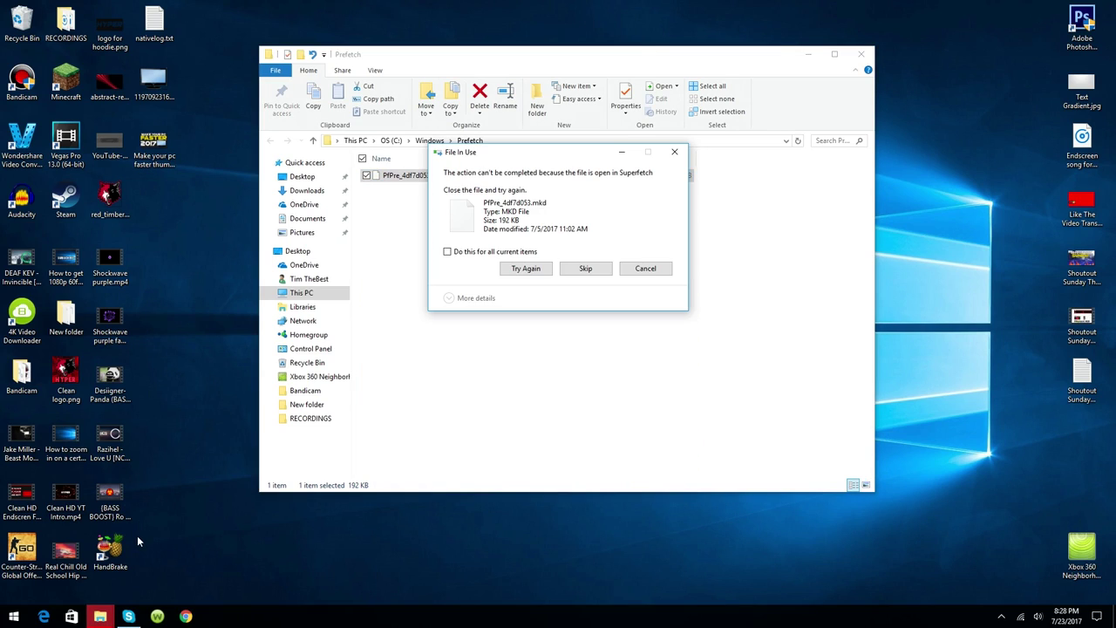
click(463, 251)
click(585, 269)
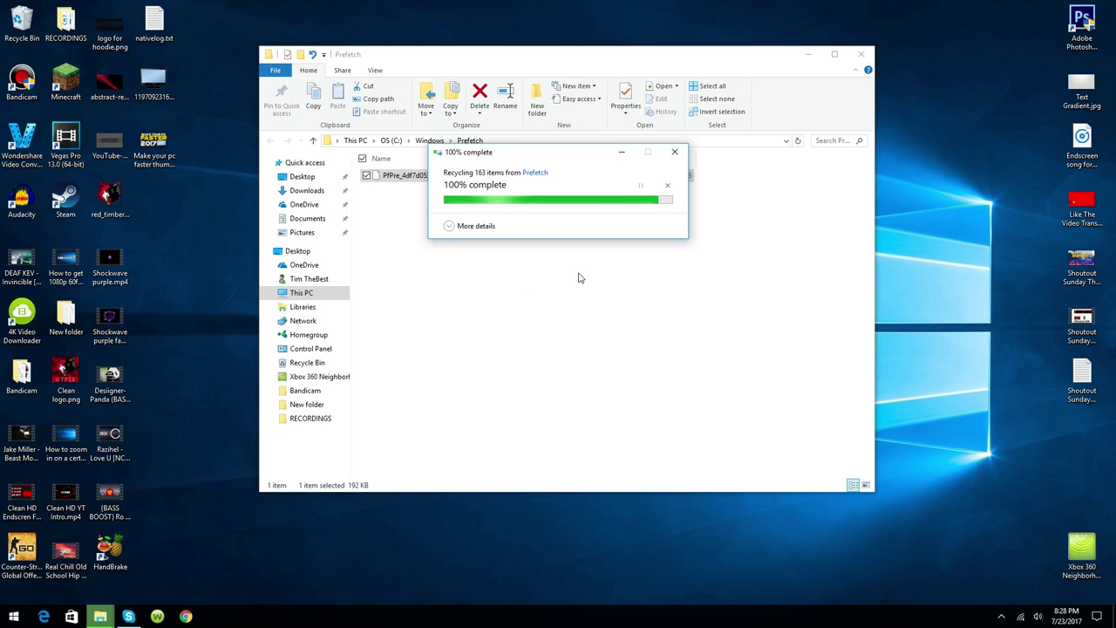
click(21, 24)
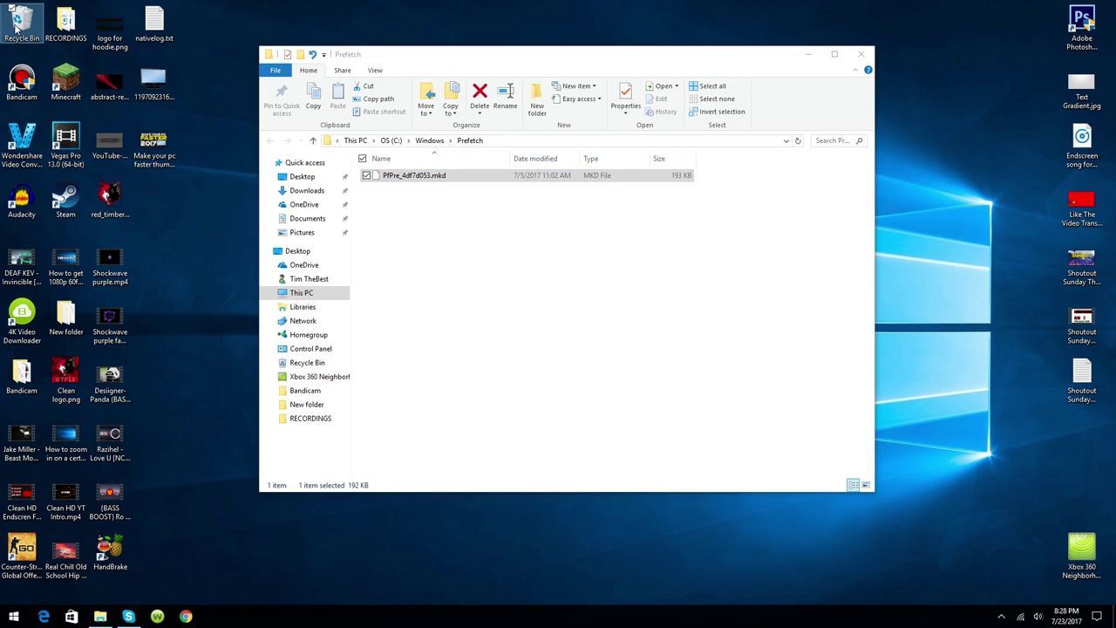
click(863, 56)
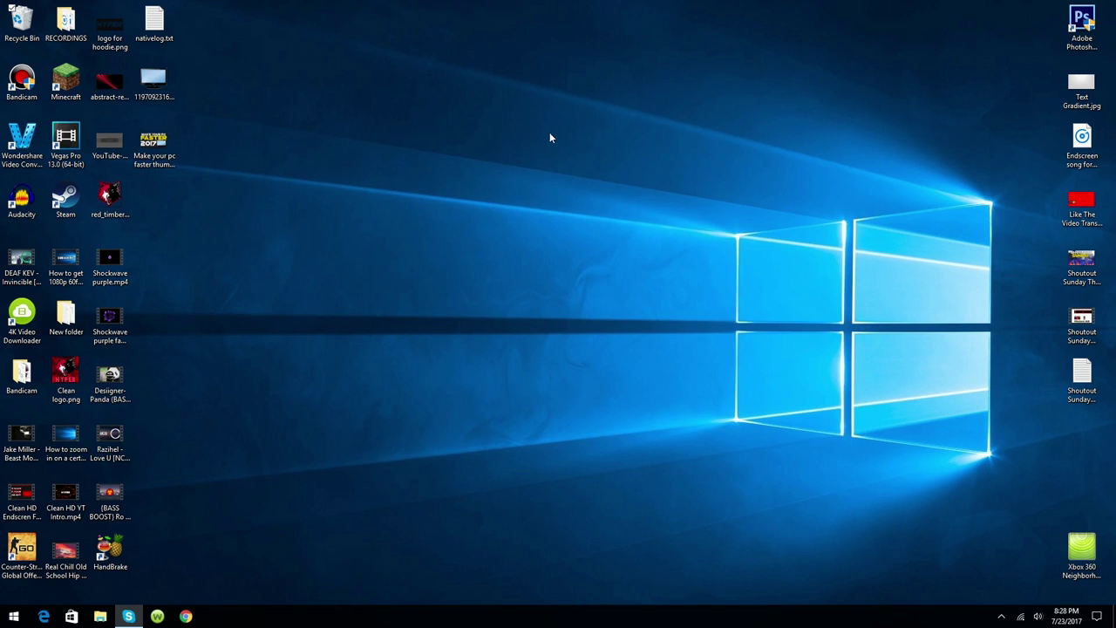
Empty the Recycle Bin permanently.
right_click(4, 24)
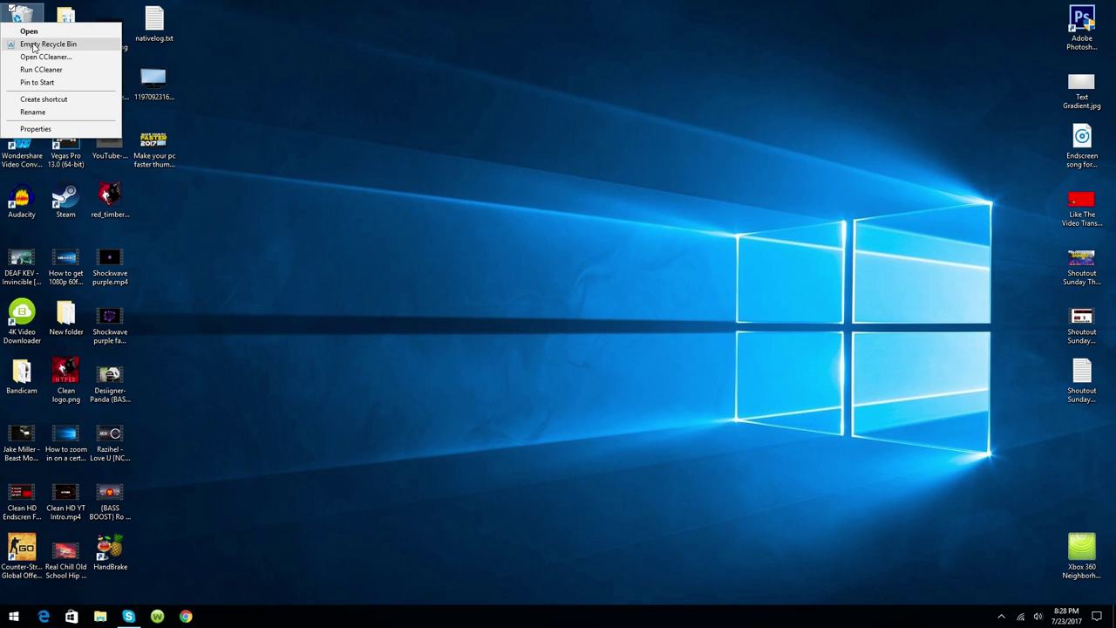
click(34, 45)
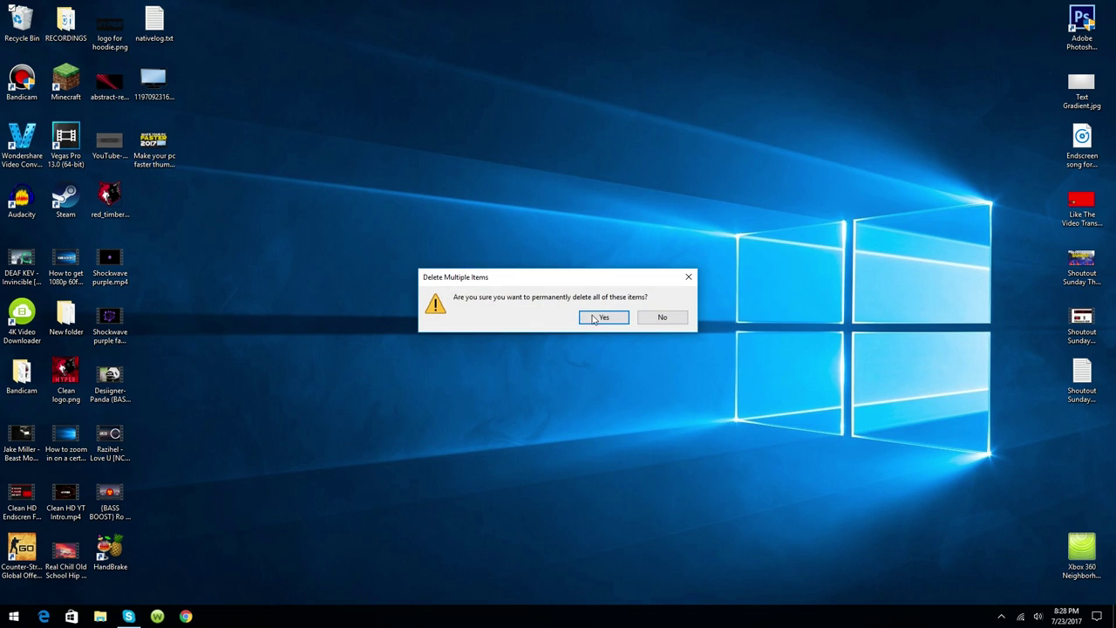
click(597, 319)
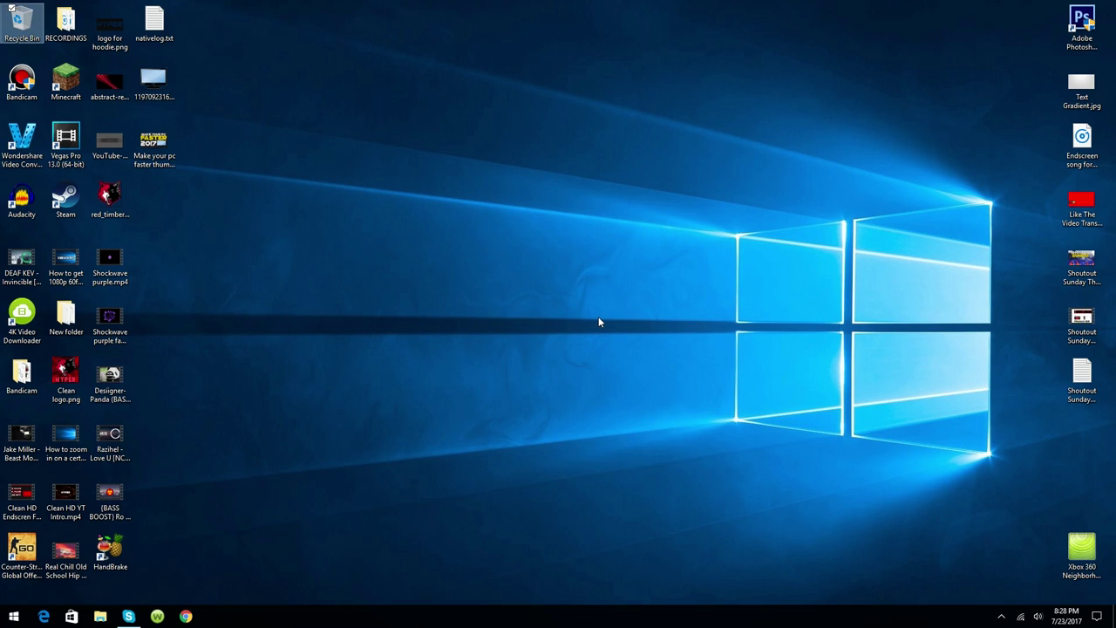
Refresh the desktop and open the Start menu.
right_click(505, 259)
click(423, 295)
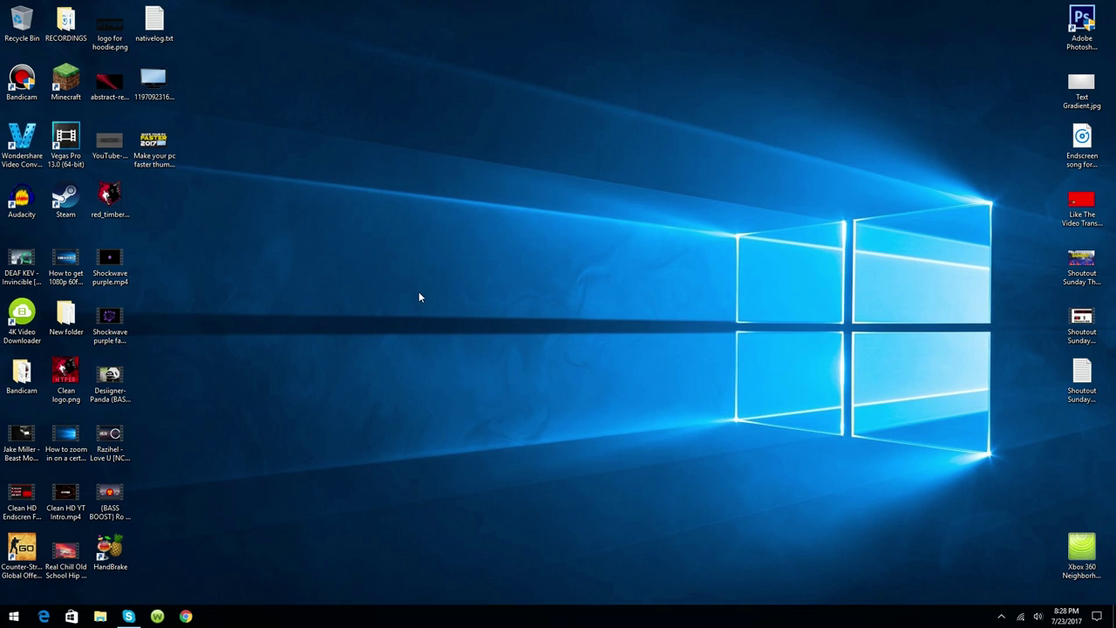
click(13, 616)
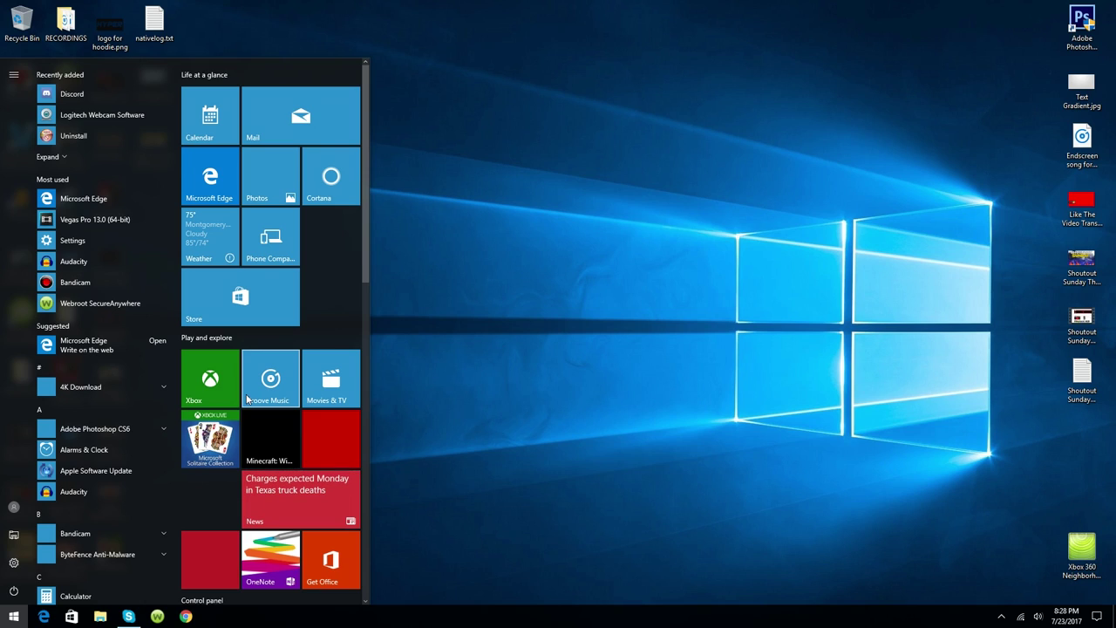
Select the High performance plan under Additional power settings, then close Power Options and Settings.
text(po)
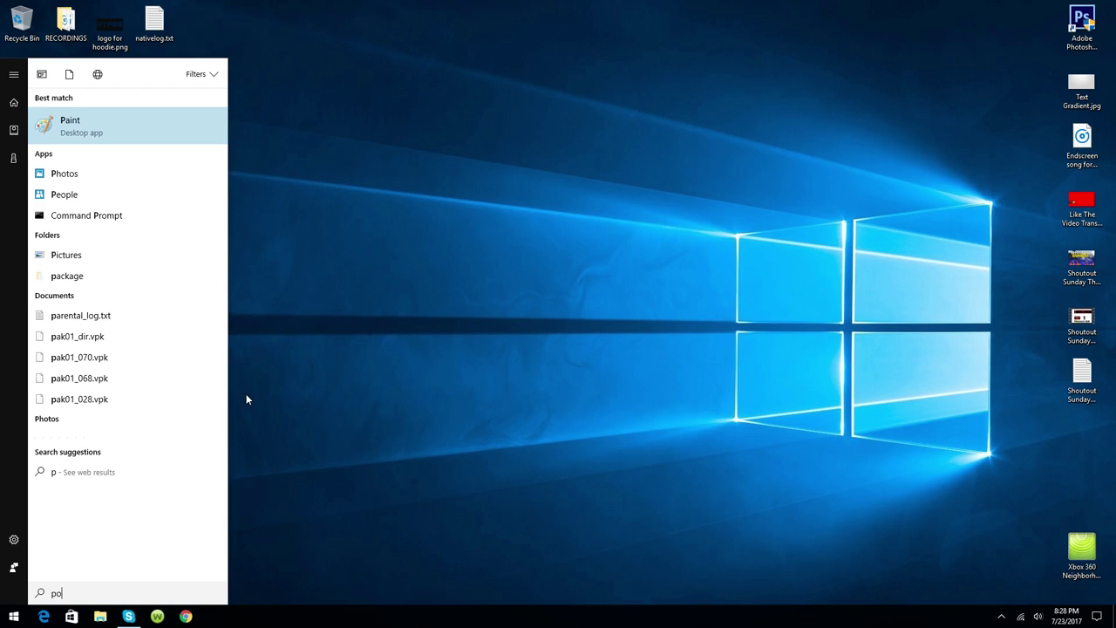
text(wer options)
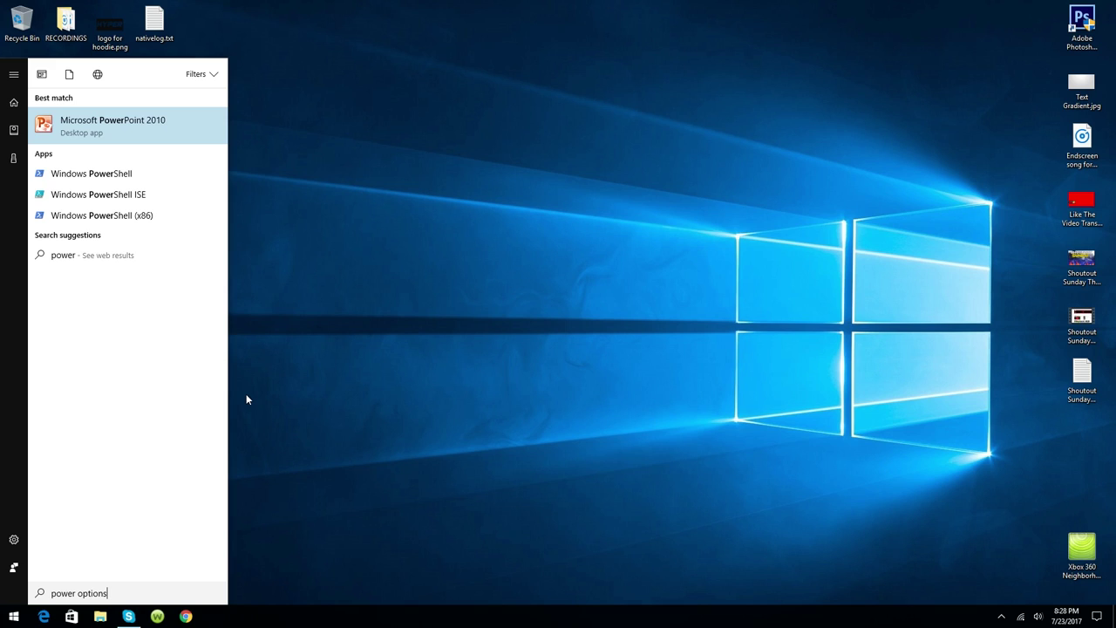
key(Return)
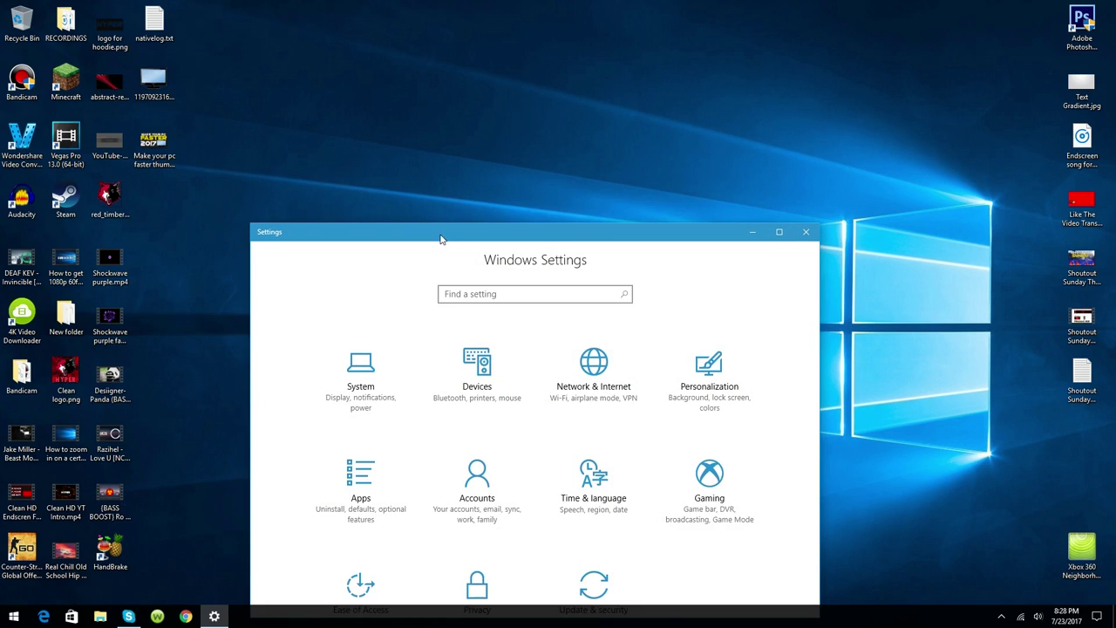
drag(441, 237, 441, 163)
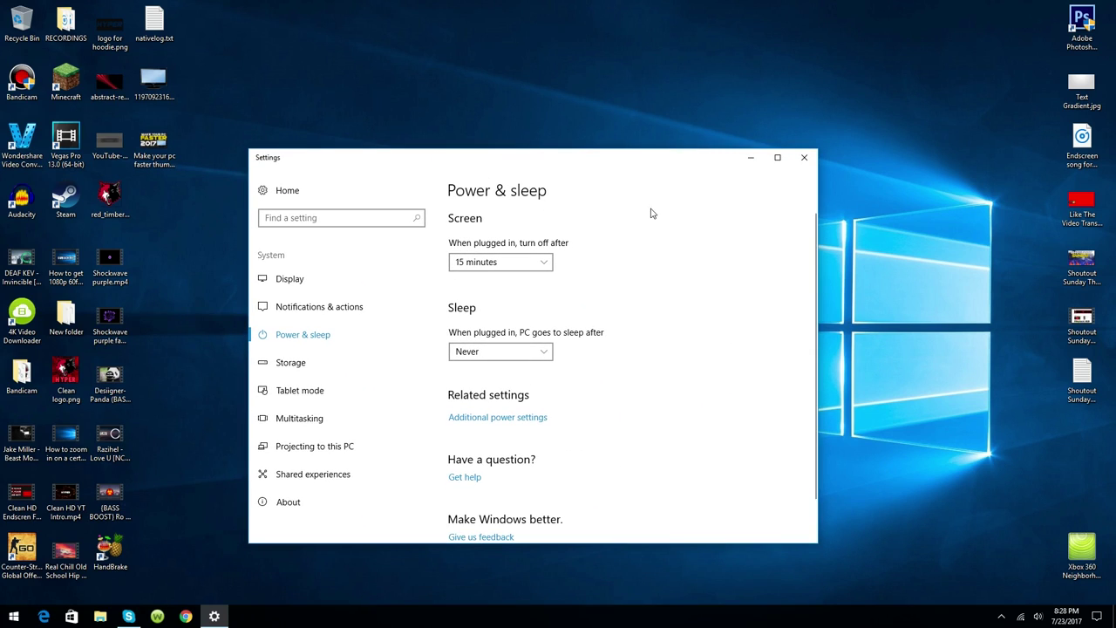
click(504, 419)
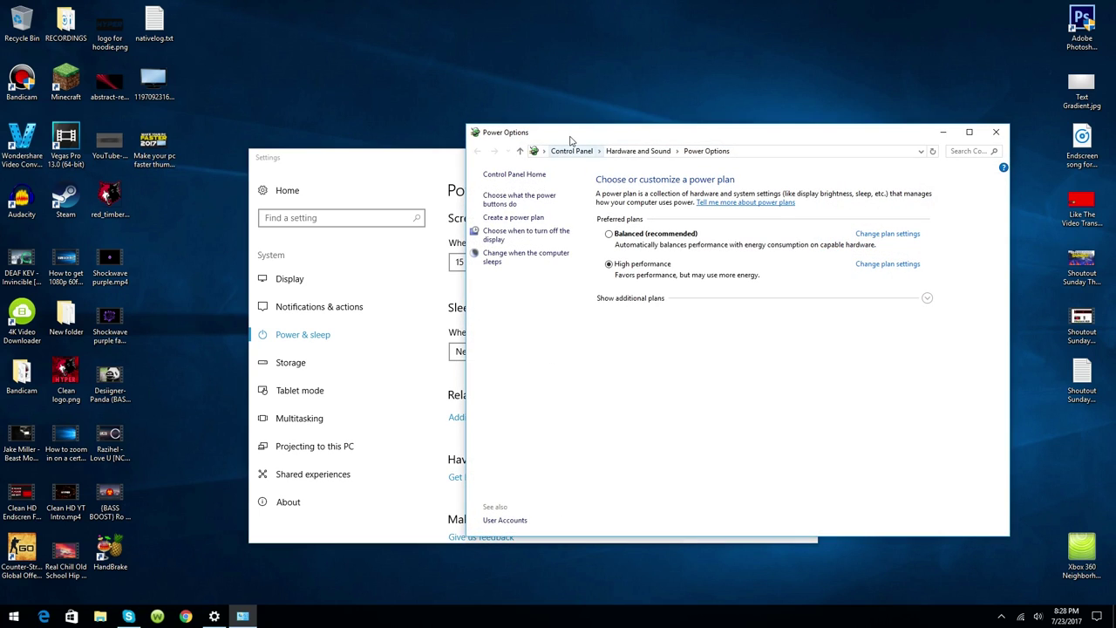
drag(571, 139, 525, 140)
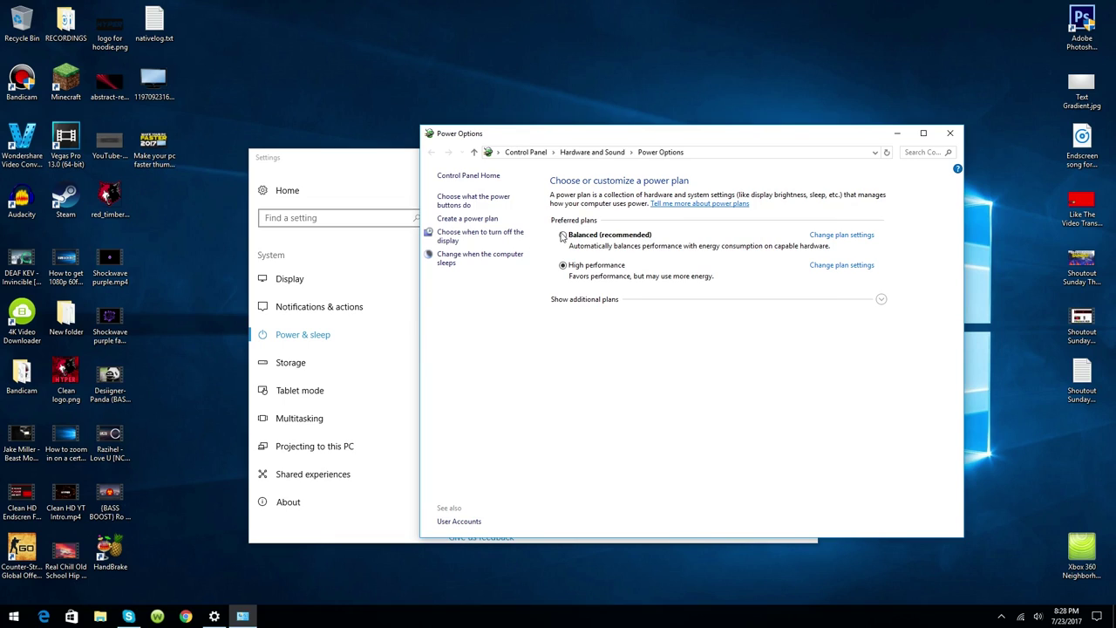
click(881, 300)
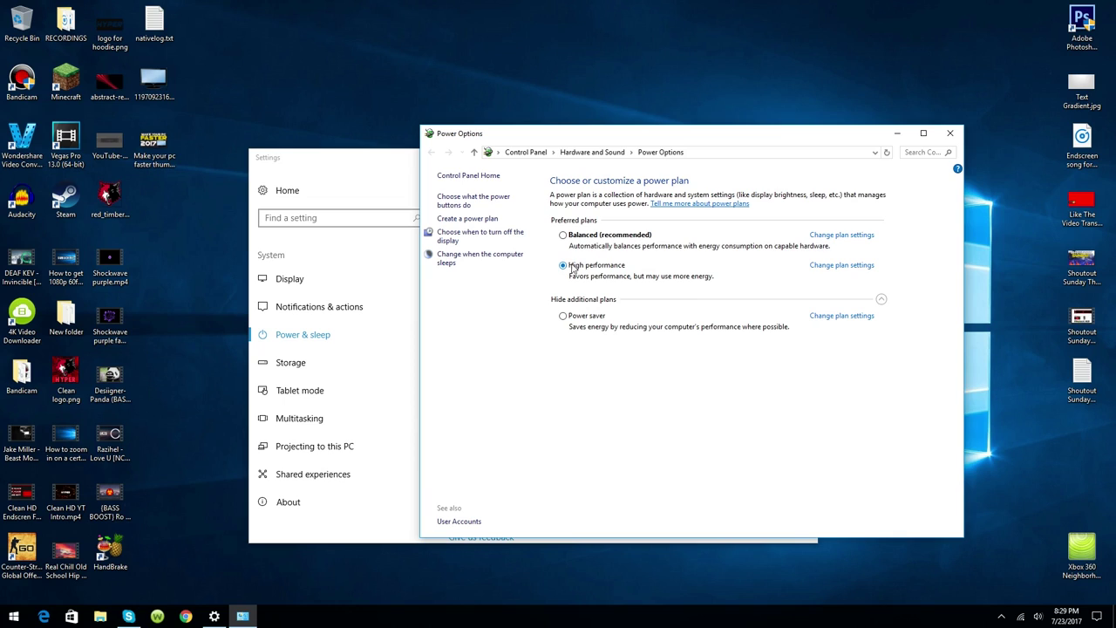
click(949, 134)
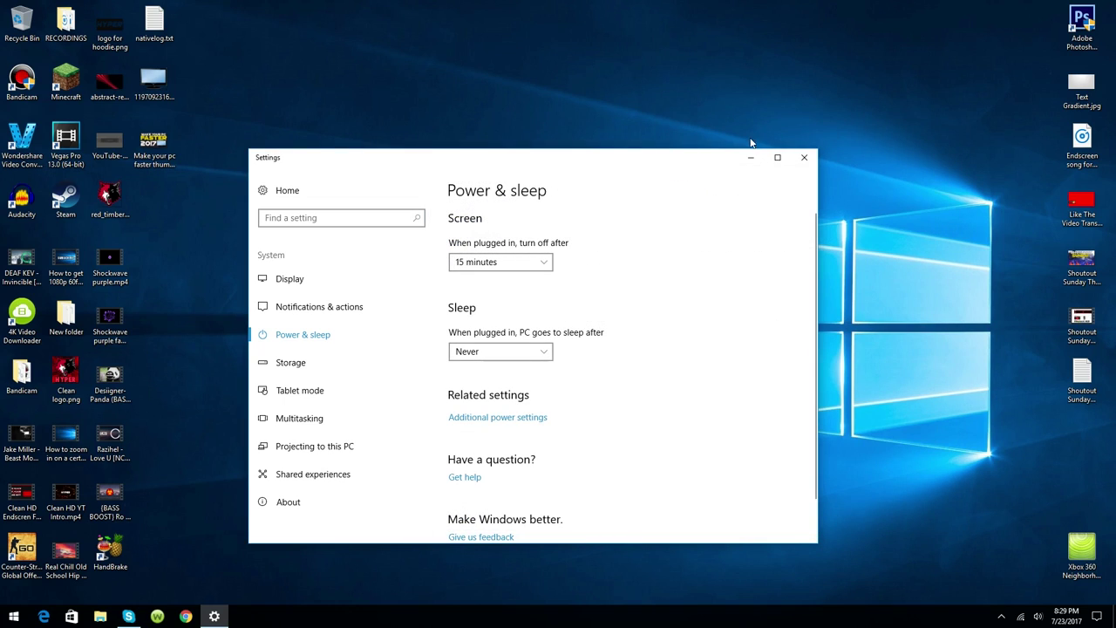
click(809, 161)
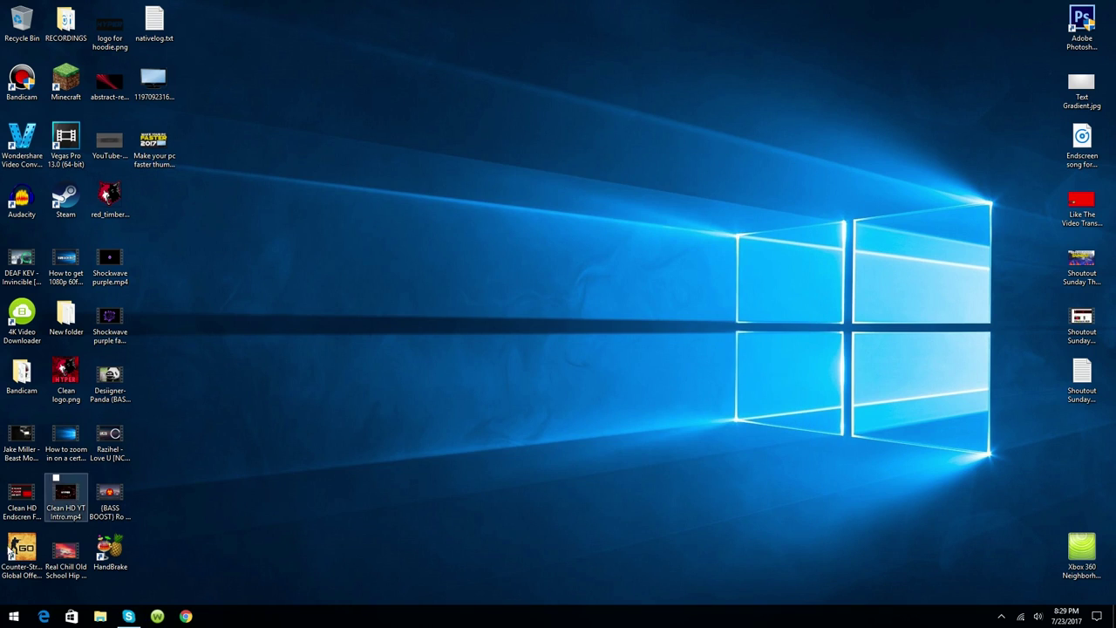
Launch Control Panel by searching 'control' from the Start menu.
click(14, 616)
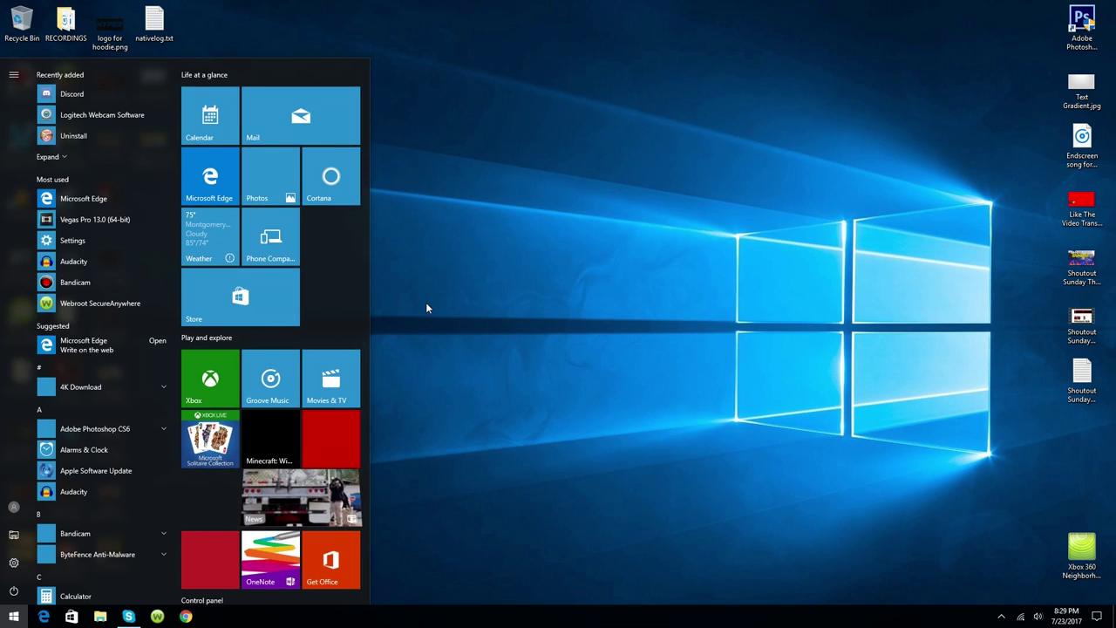
text(control)
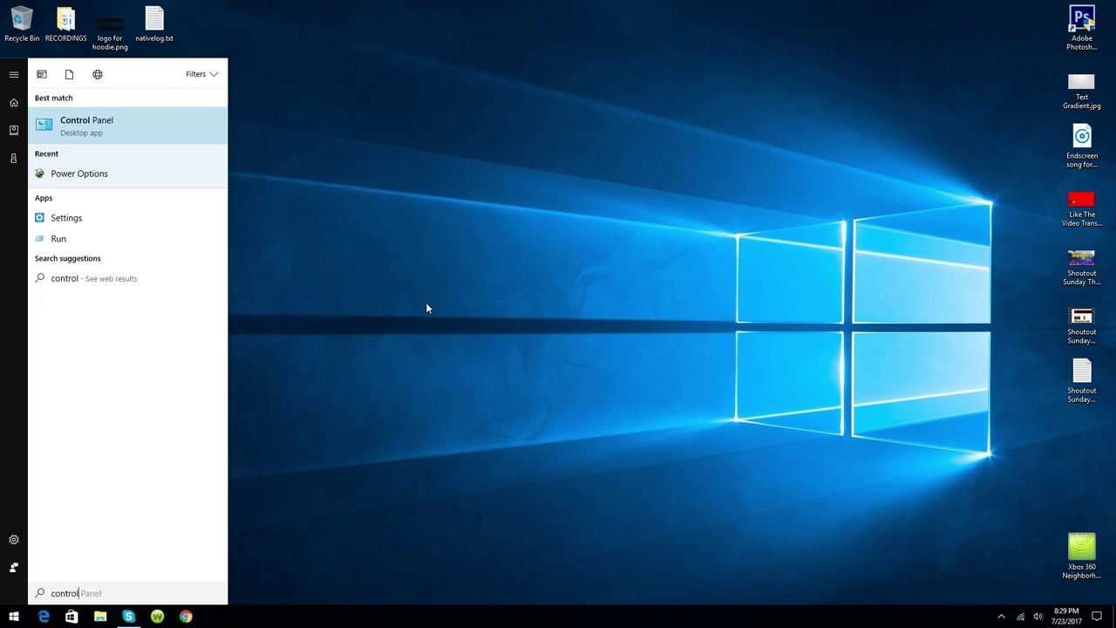
key(Return)
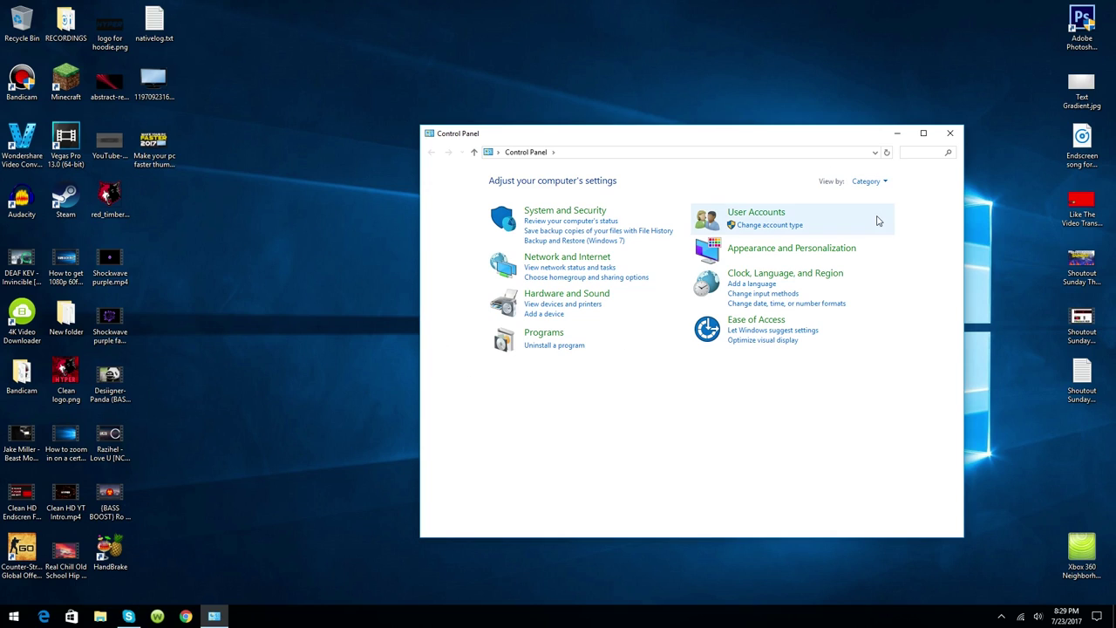
Use Custom visual effects with Peek, menu/tooltip fading, taskbar thumbnails and pointer shadows off.
text(advanced)
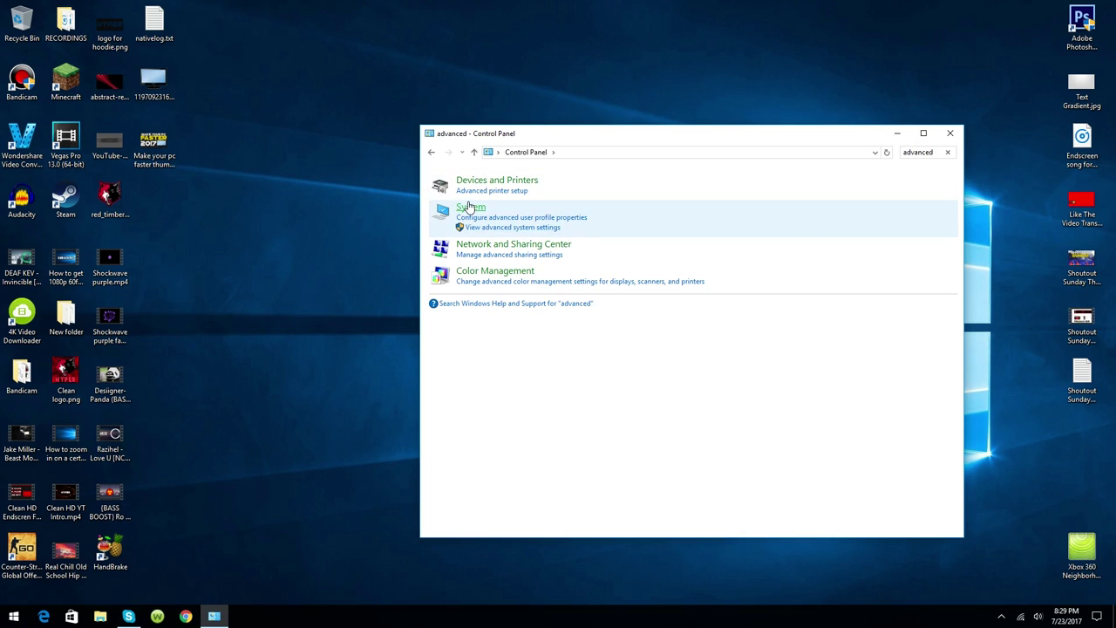
click(474, 228)
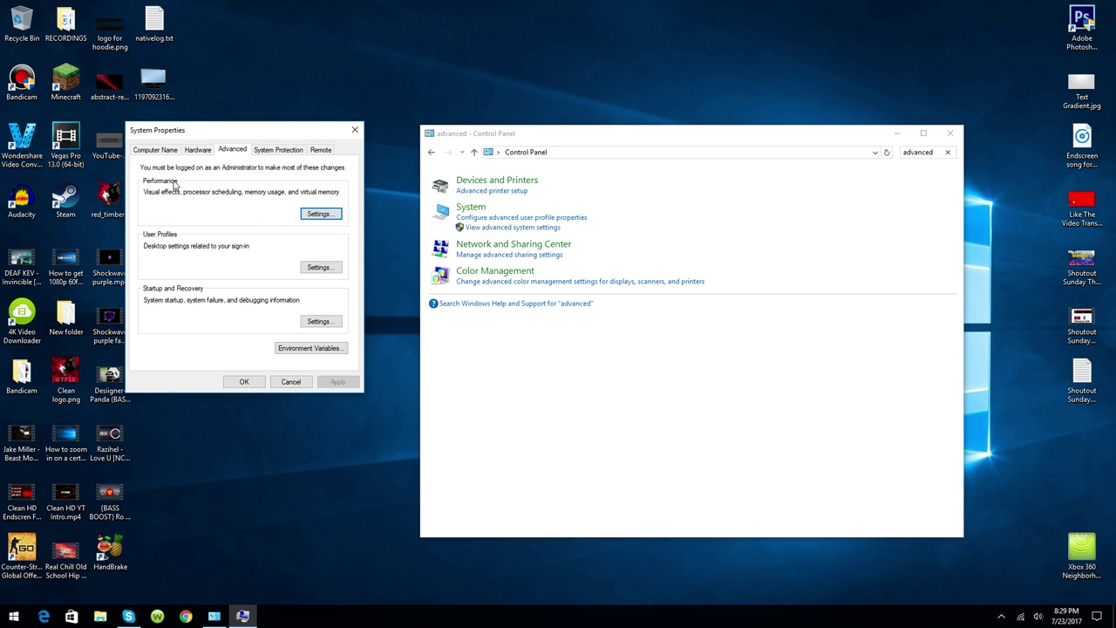
click(318, 213)
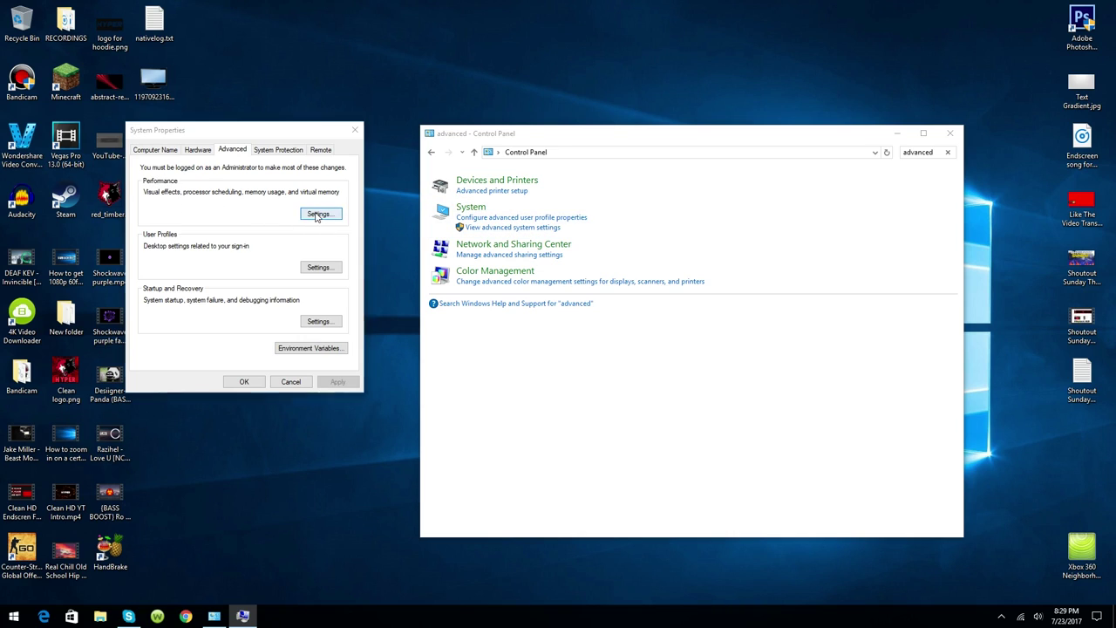
drag(301, 173, 606, 173)
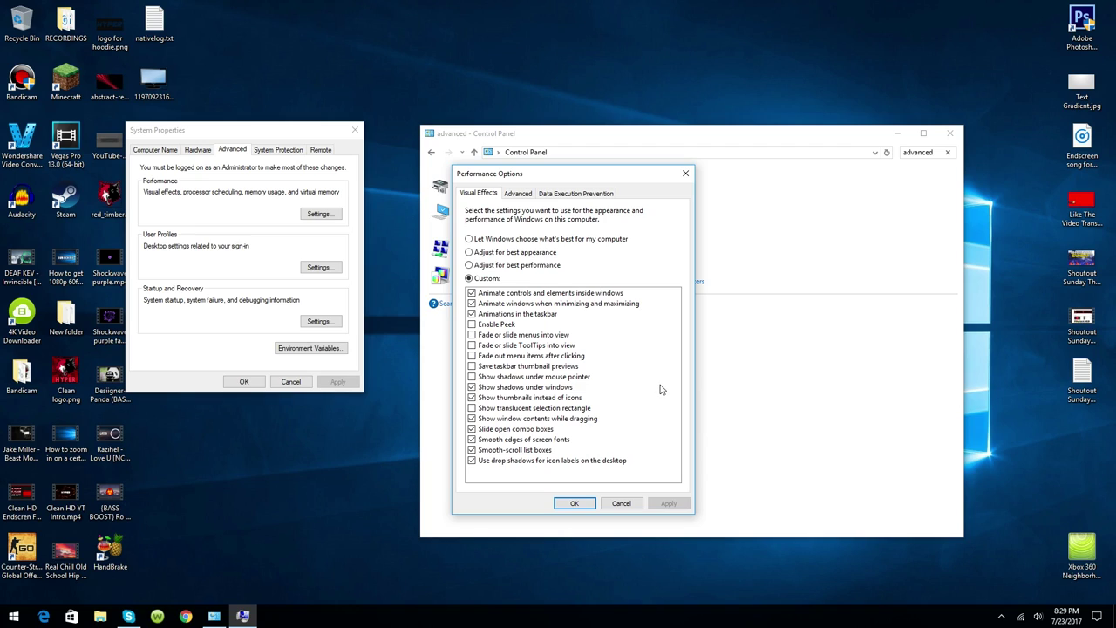
click(573, 503)
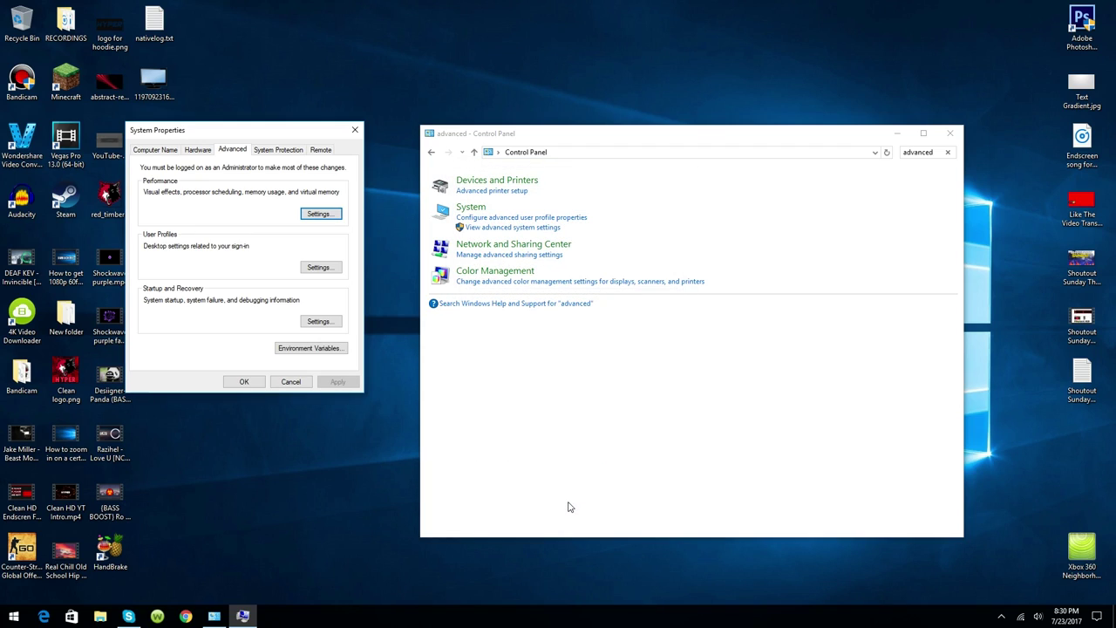
click(248, 382)
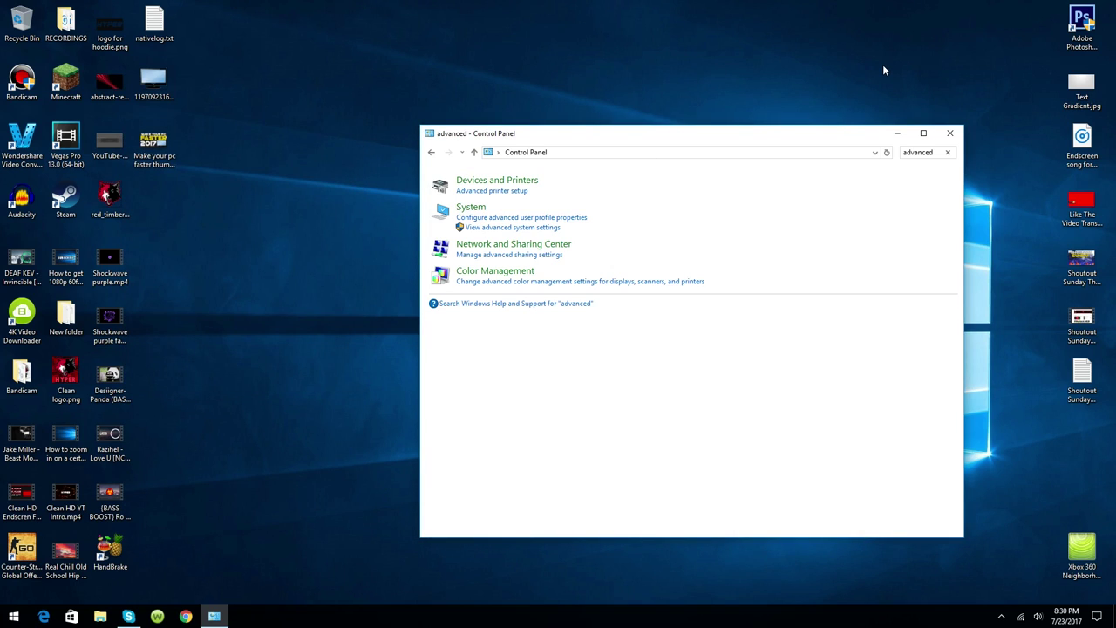
Close Control Panel and launch the Services console with services.msc.
click(950, 133)
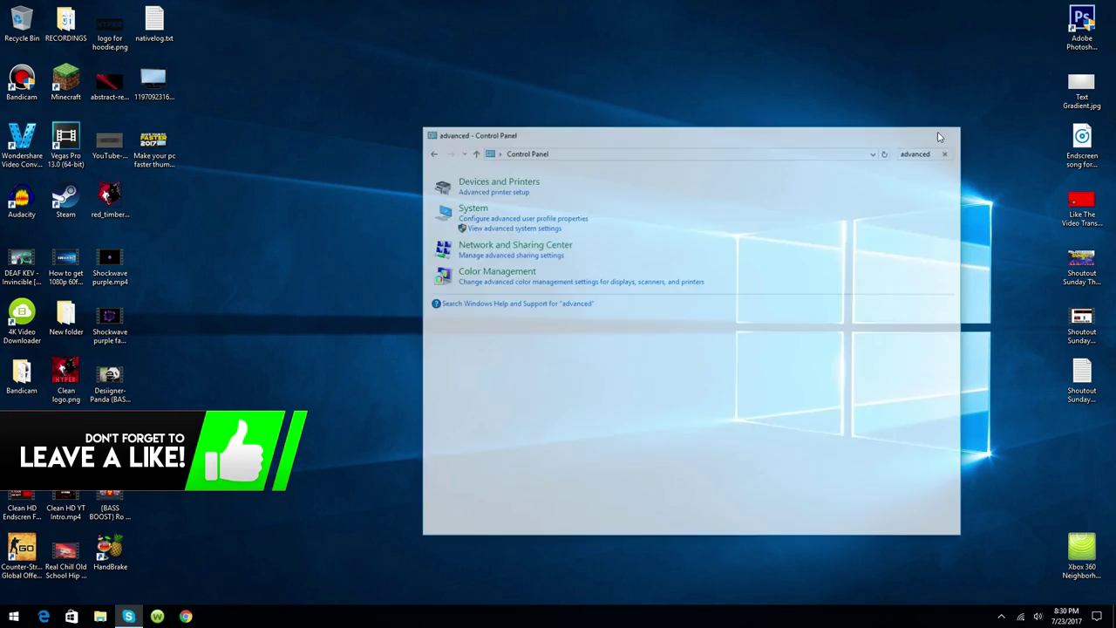
right_click(13, 618)
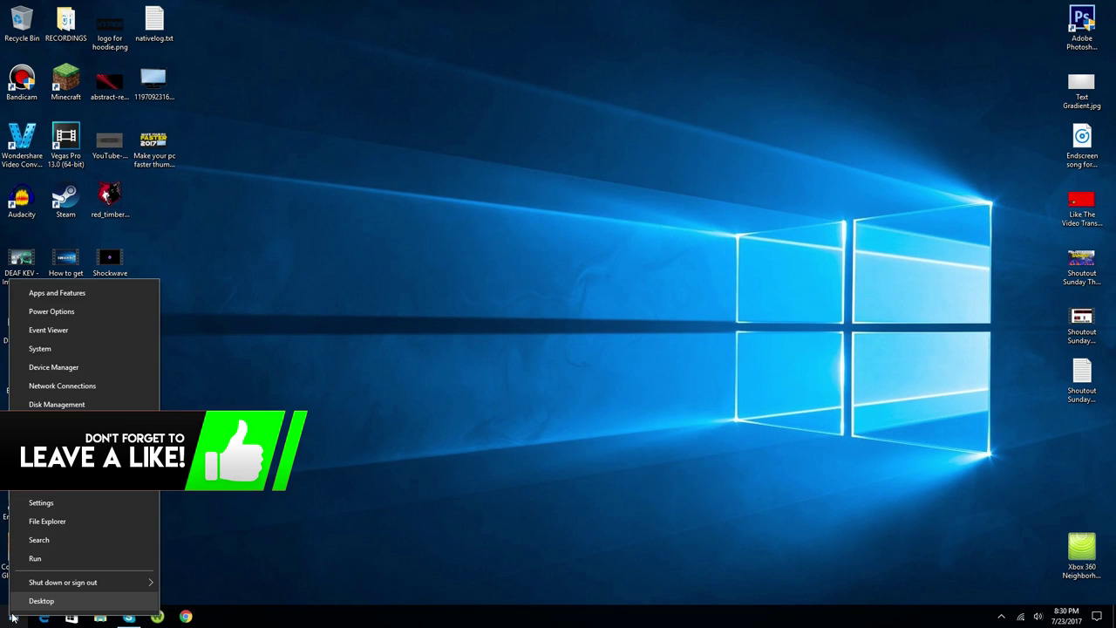
click(35, 558)
text(services.)
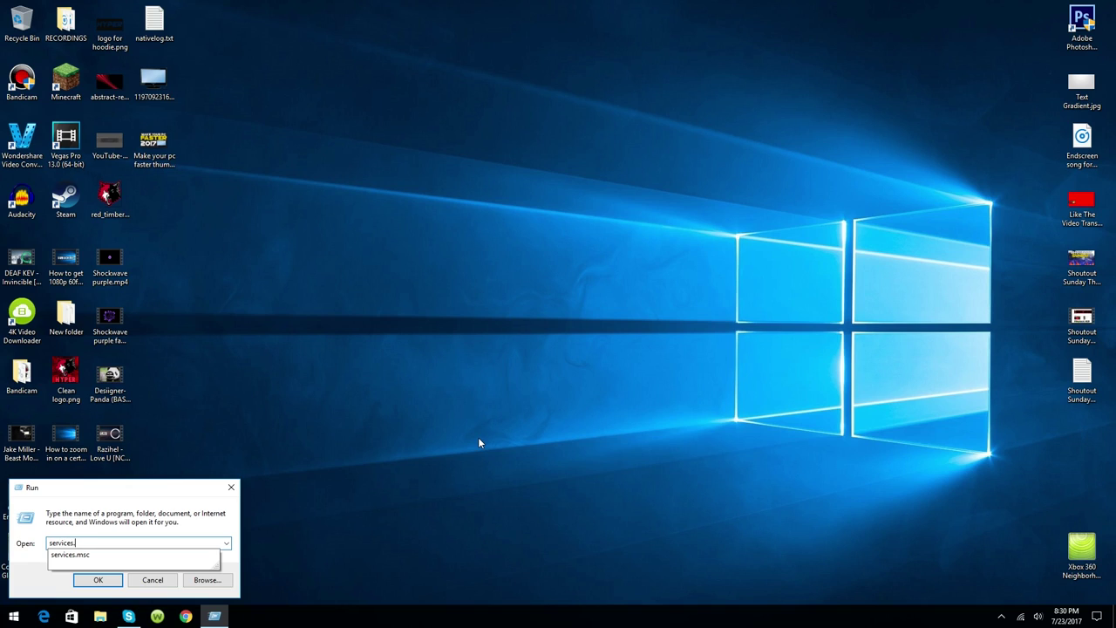
text(msc)
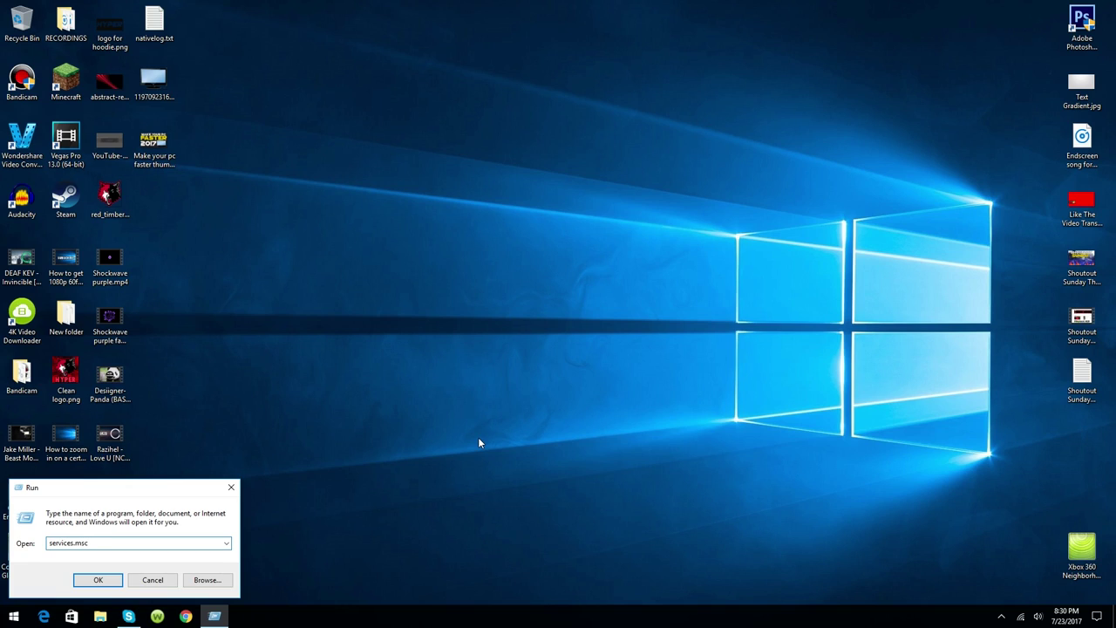
key(Return)
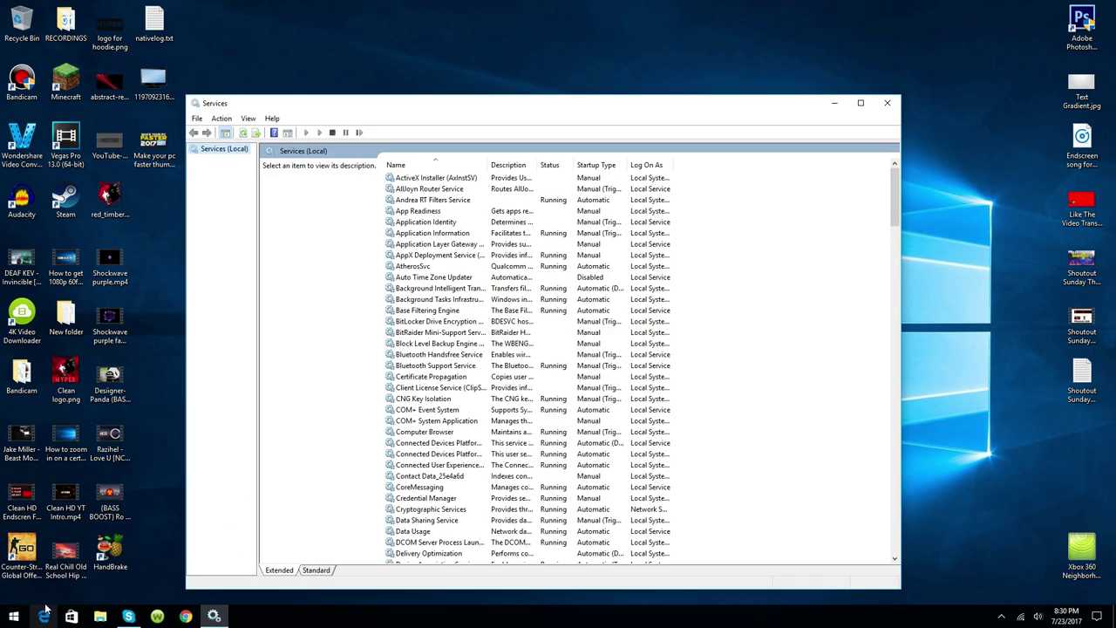
Find the Superfetch service and stop it.
click(44, 616)
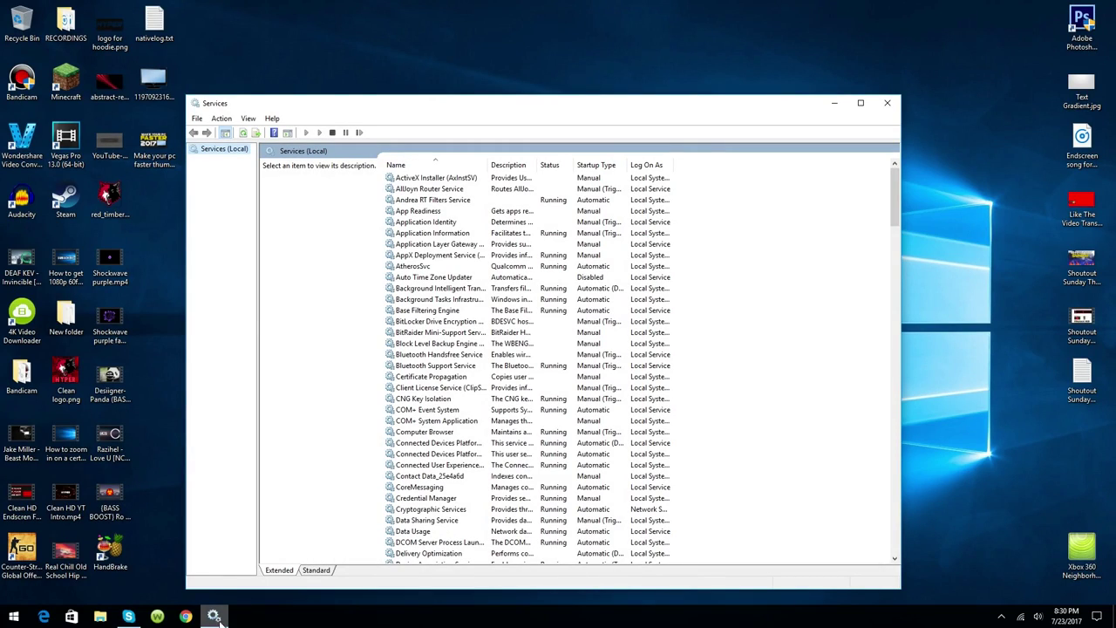
mouse_move(223, 617)
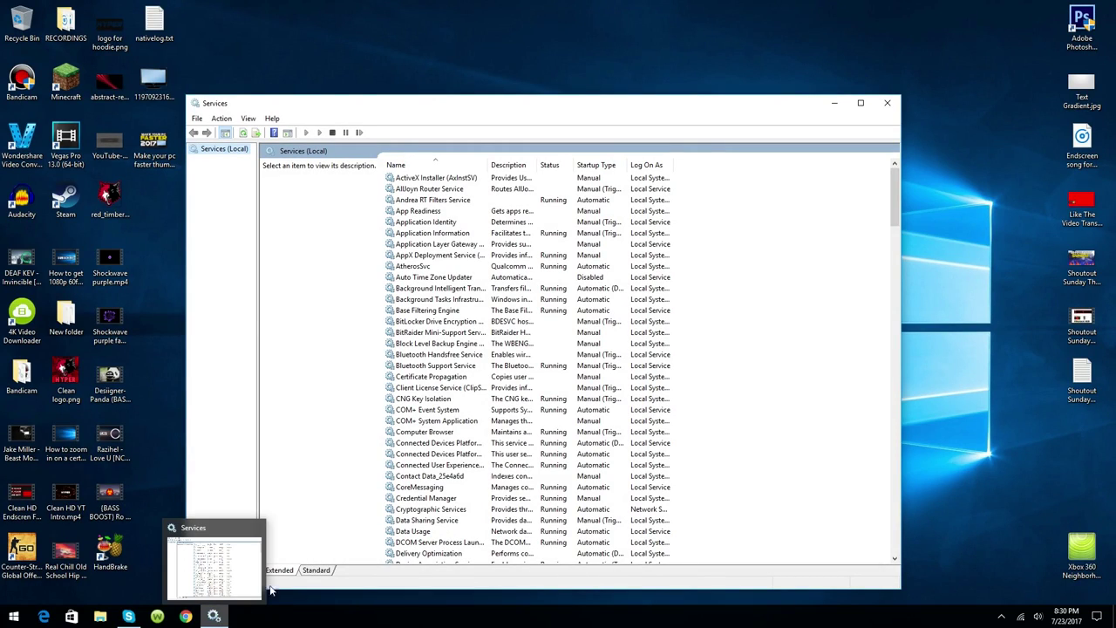
click(451, 266)
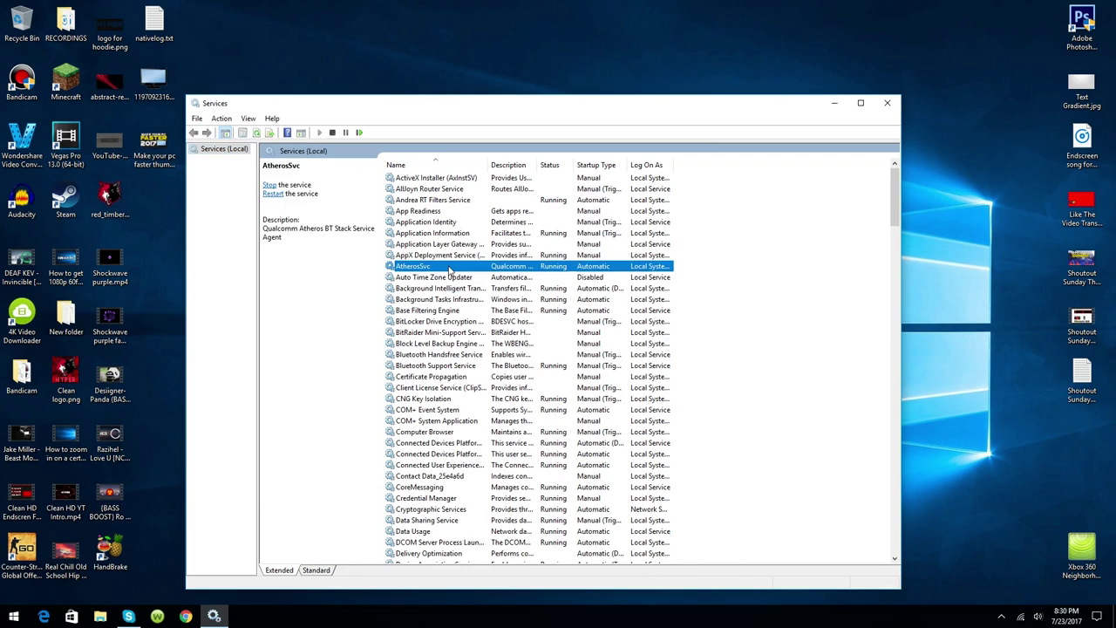
key(s)
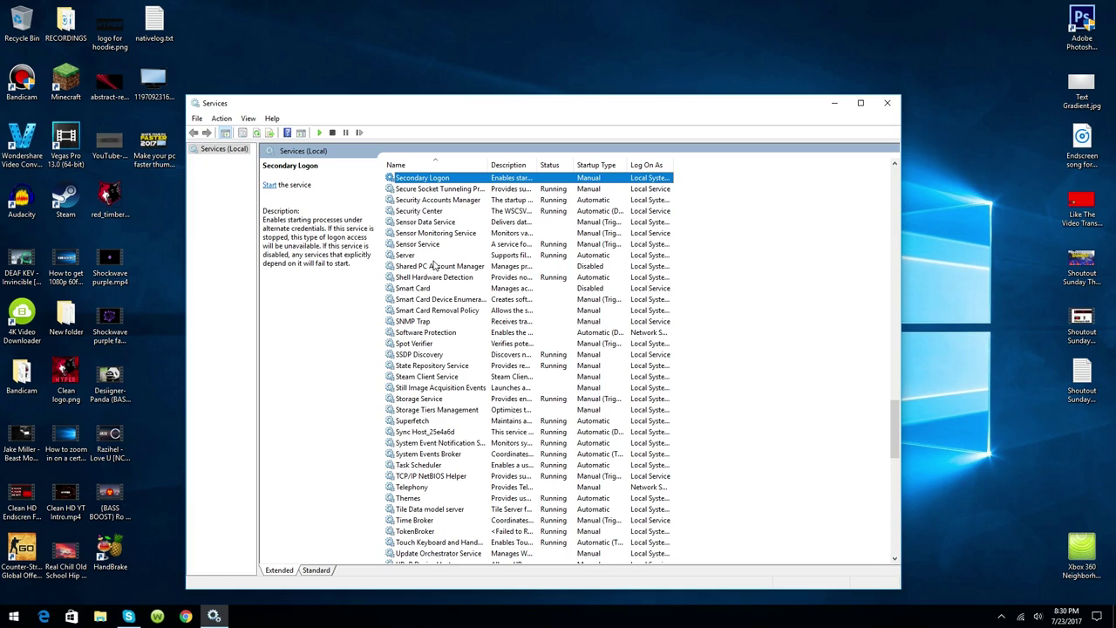
click(414, 422)
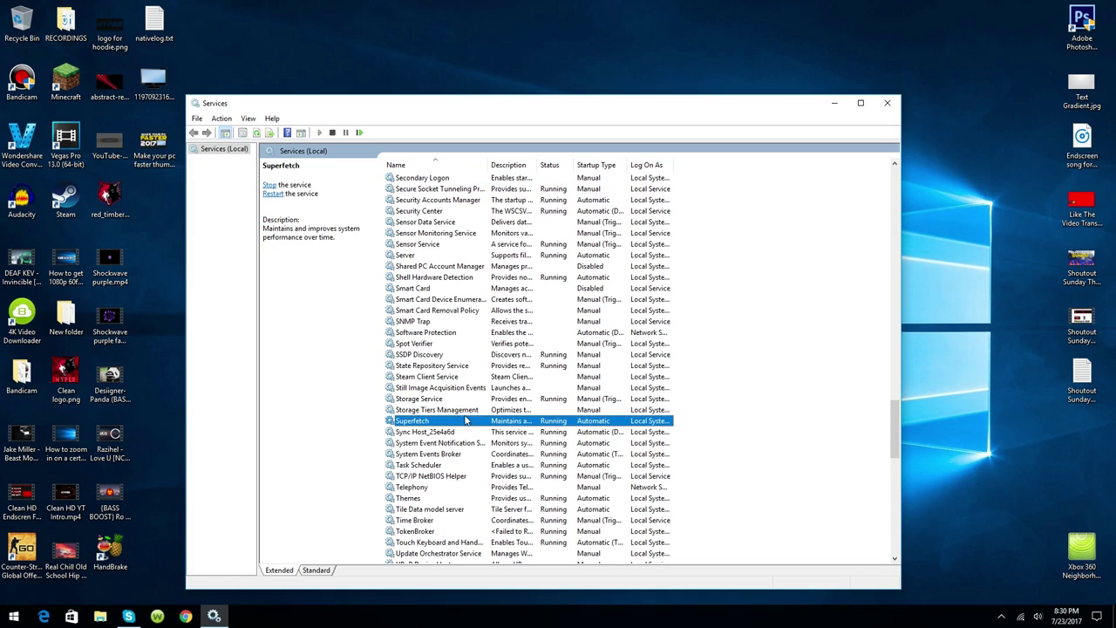
right_click(415, 424)
click(445, 442)
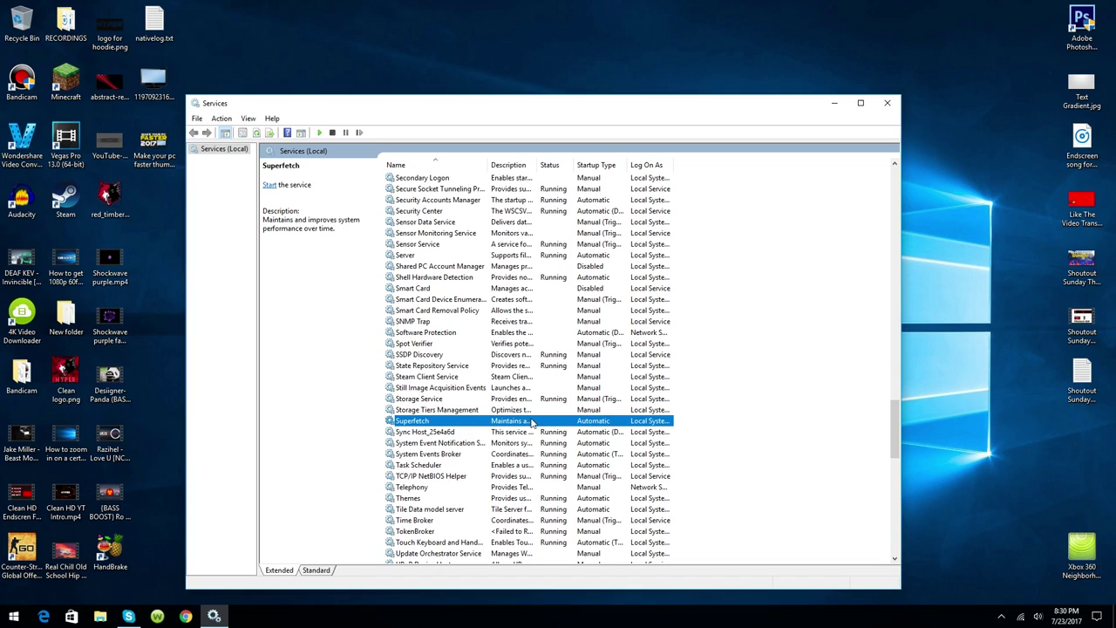
Set Superfetch's startup type to Disabled and apply it.
right_click(439, 423)
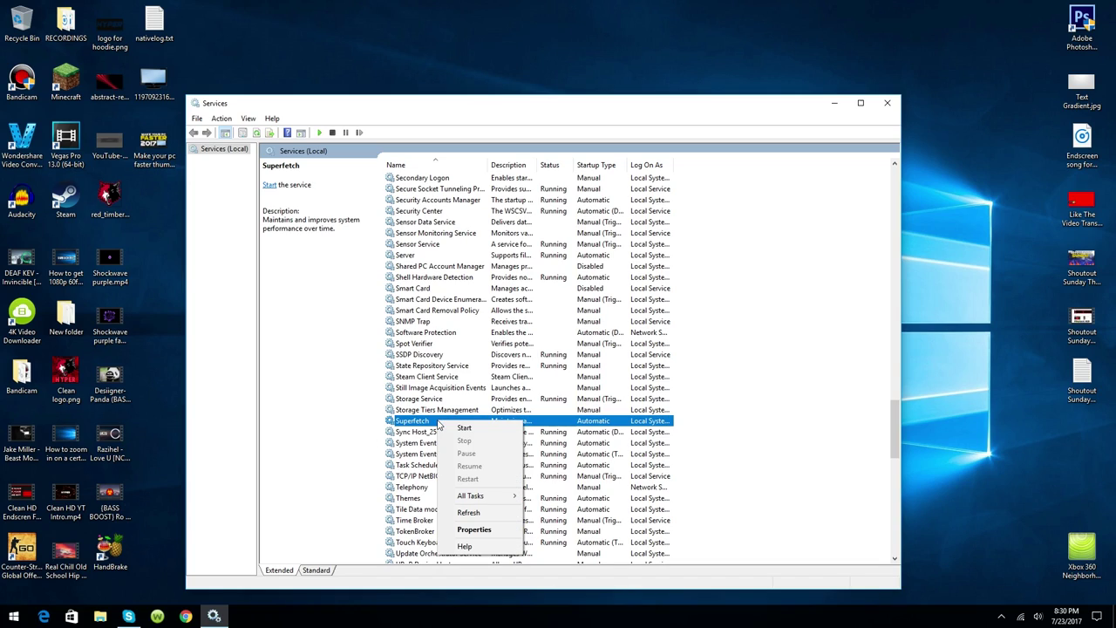
click(474, 529)
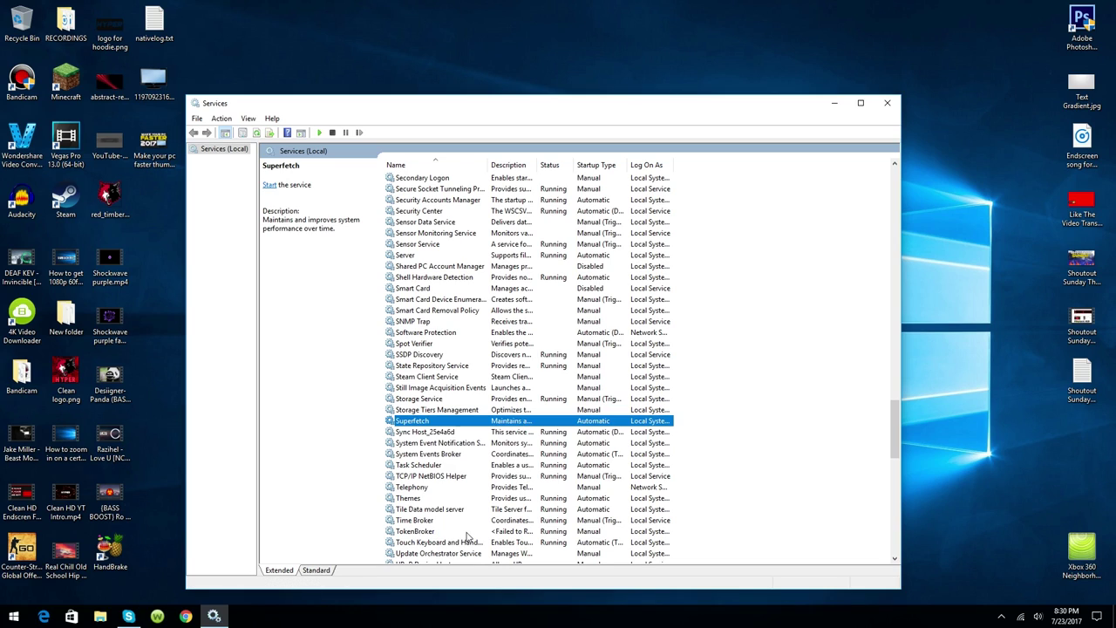
click(515, 336)
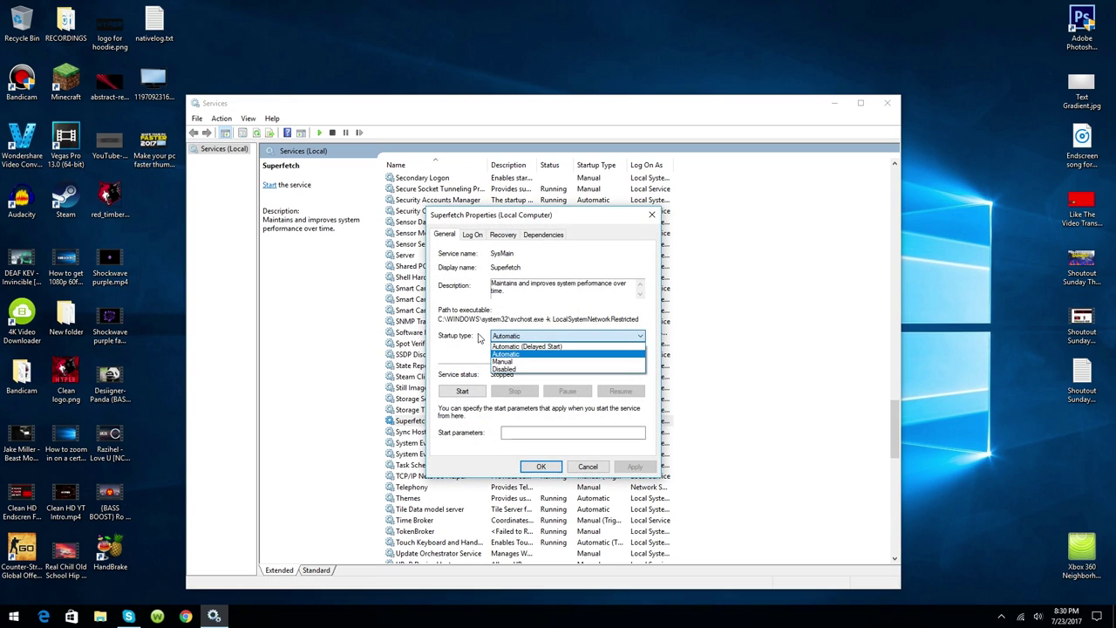
click(510, 370)
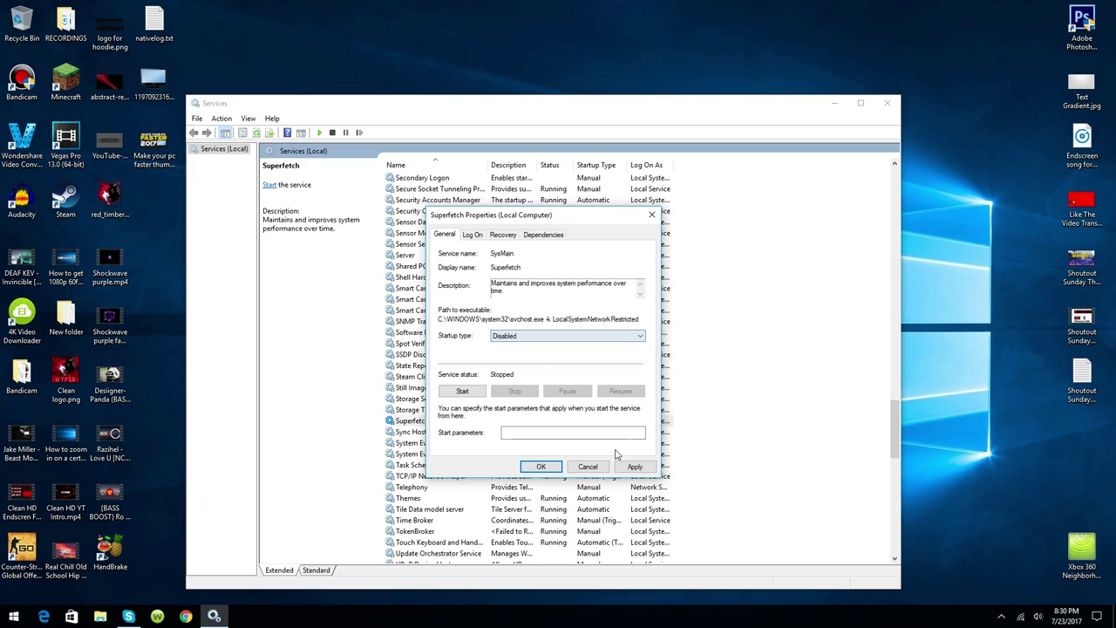
click(635, 466)
click(540, 466)
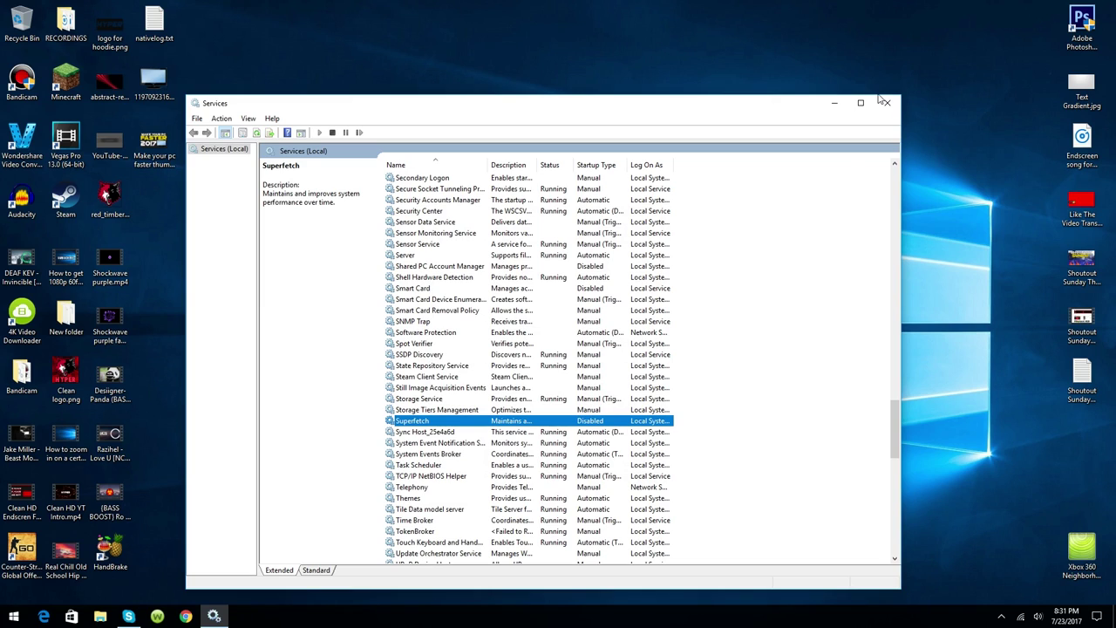
Close Services and open the OS (C:) drive properties from This PC, showing 714 GB free of 859 GB.
click(885, 102)
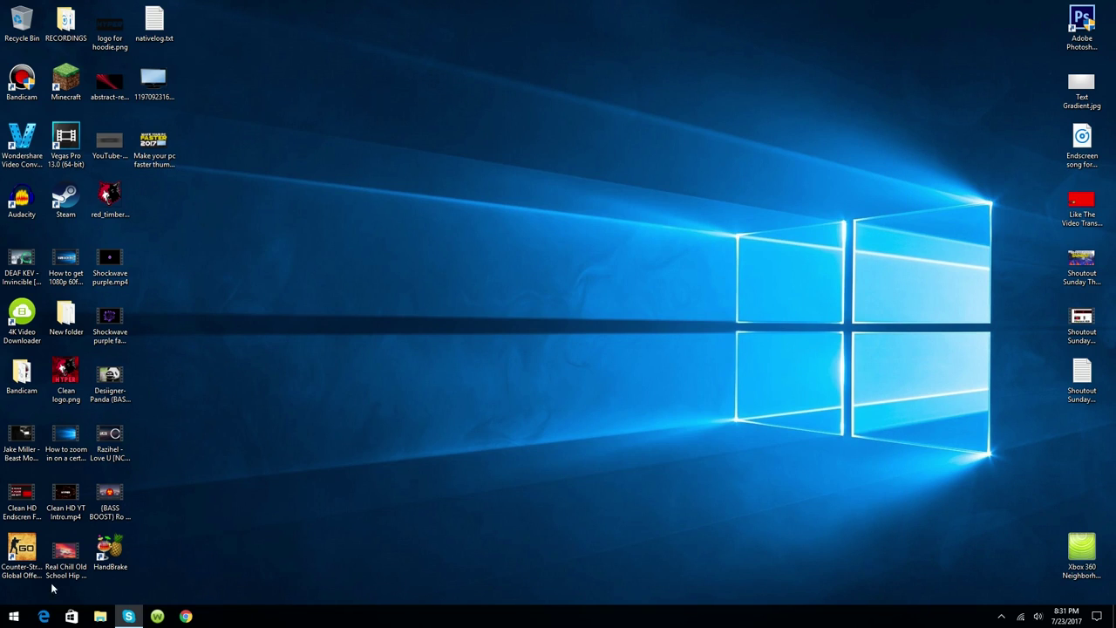
click(101, 616)
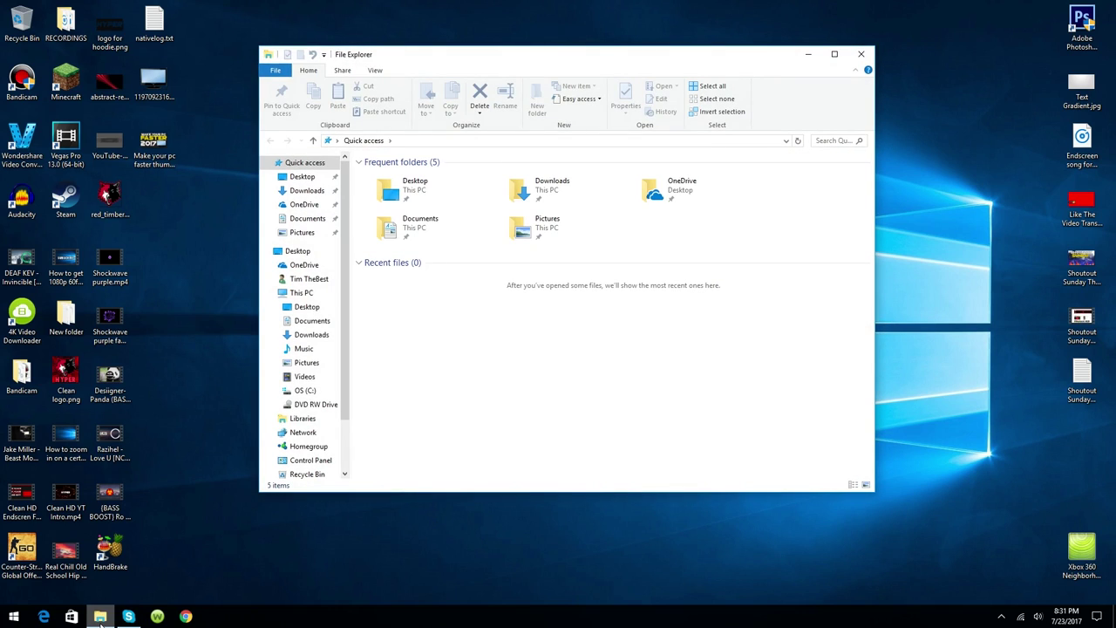
click(320, 295)
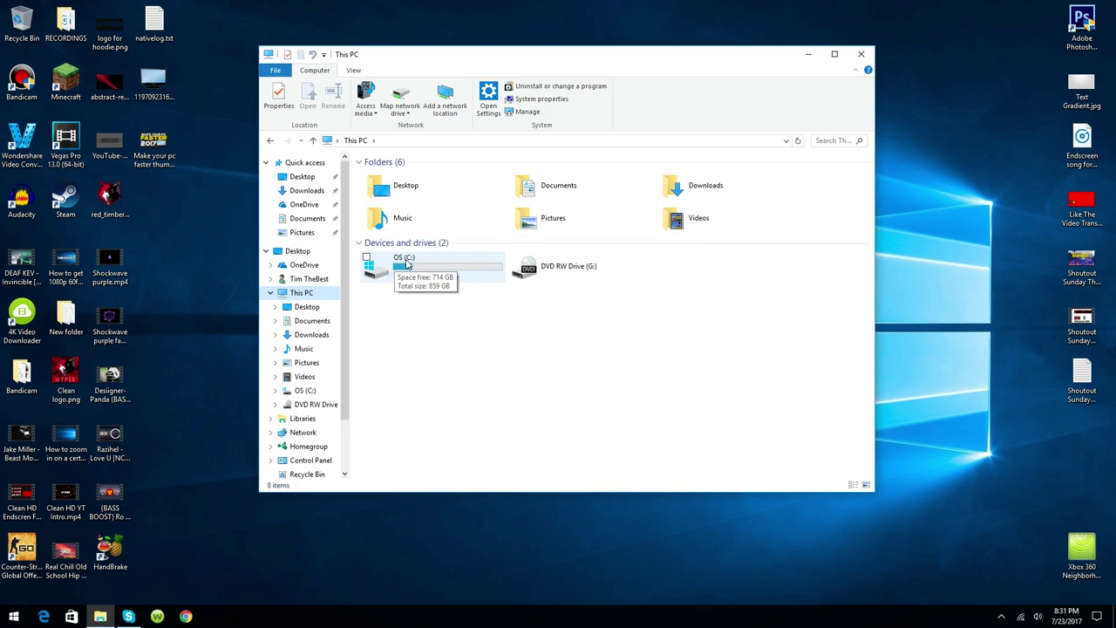
click(408, 263)
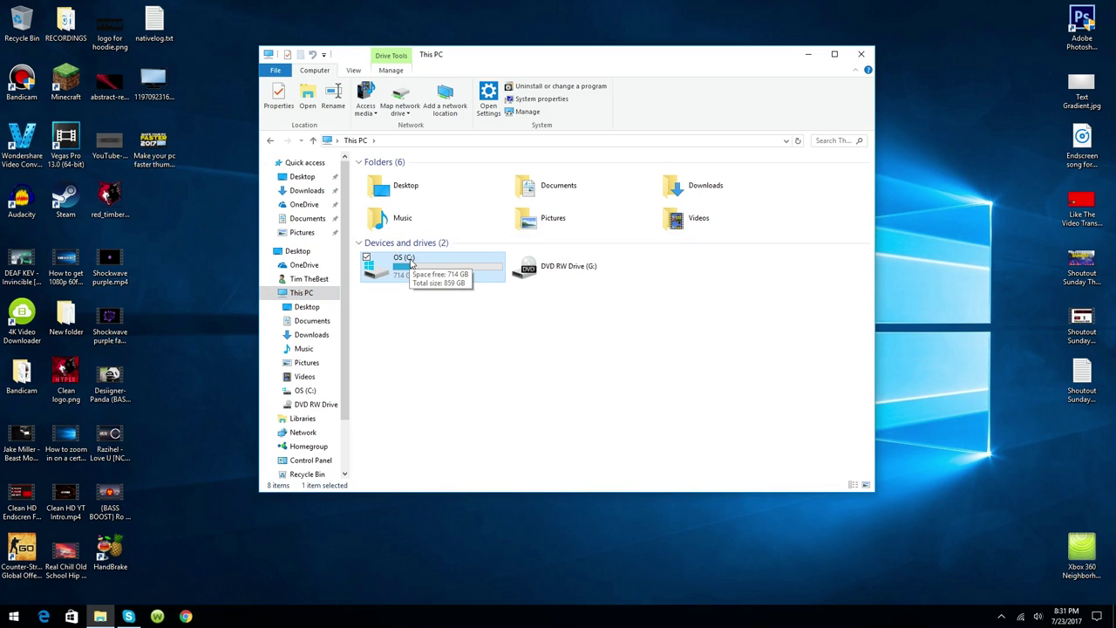
click(571, 280)
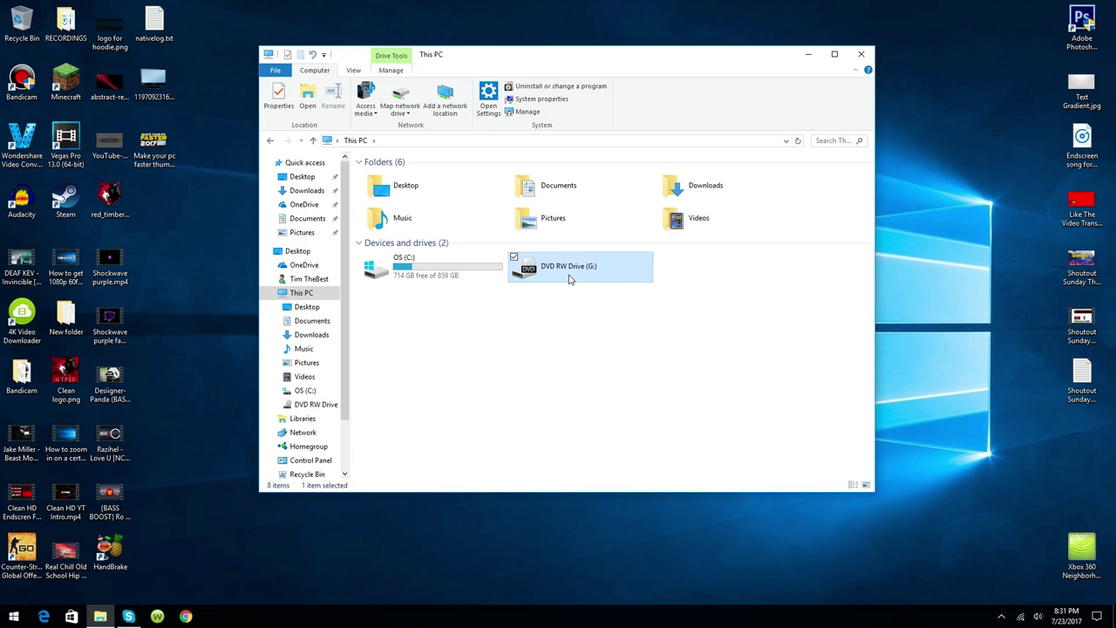
click(425, 275)
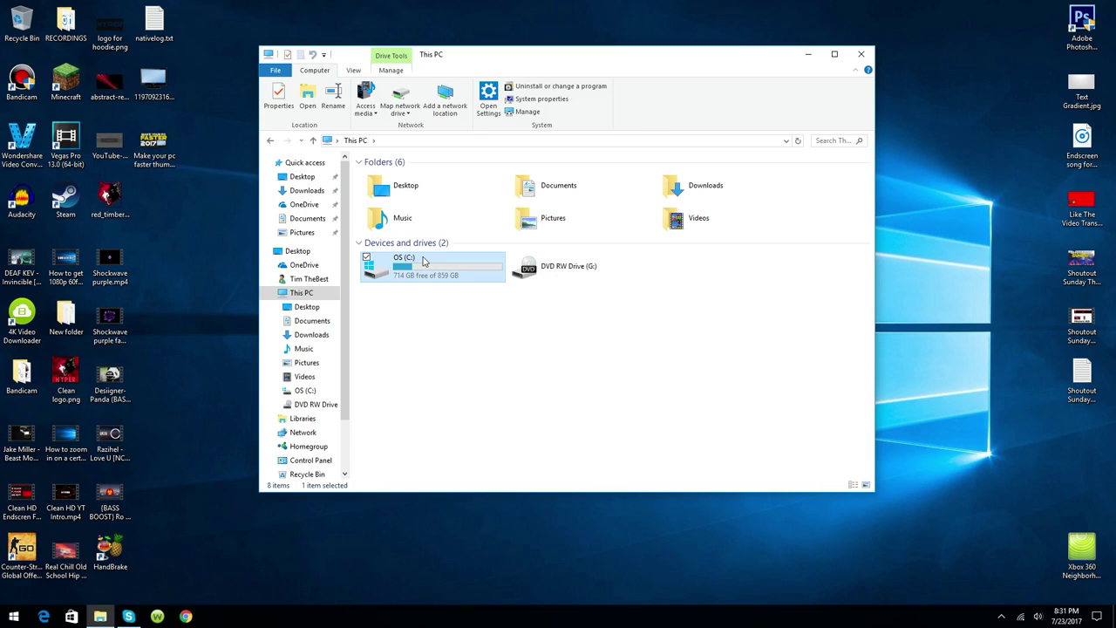
right_click(423, 260)
click(293, 476)
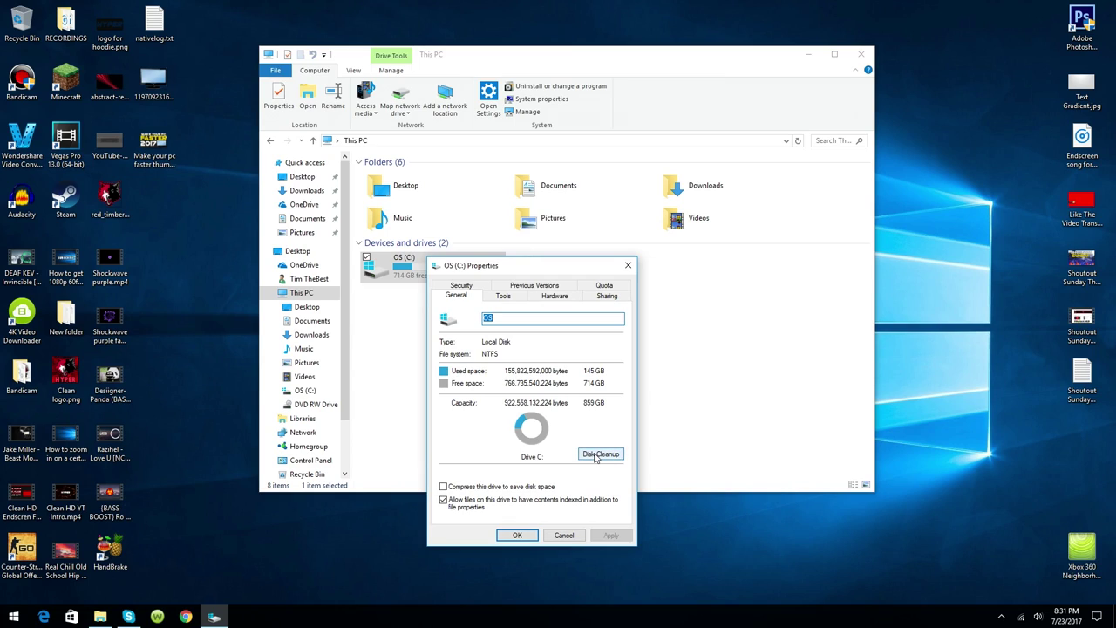
Start Disk Cleanup for drive C: and tick Delivery Optimization Files plus other categories.
click(596, 455)
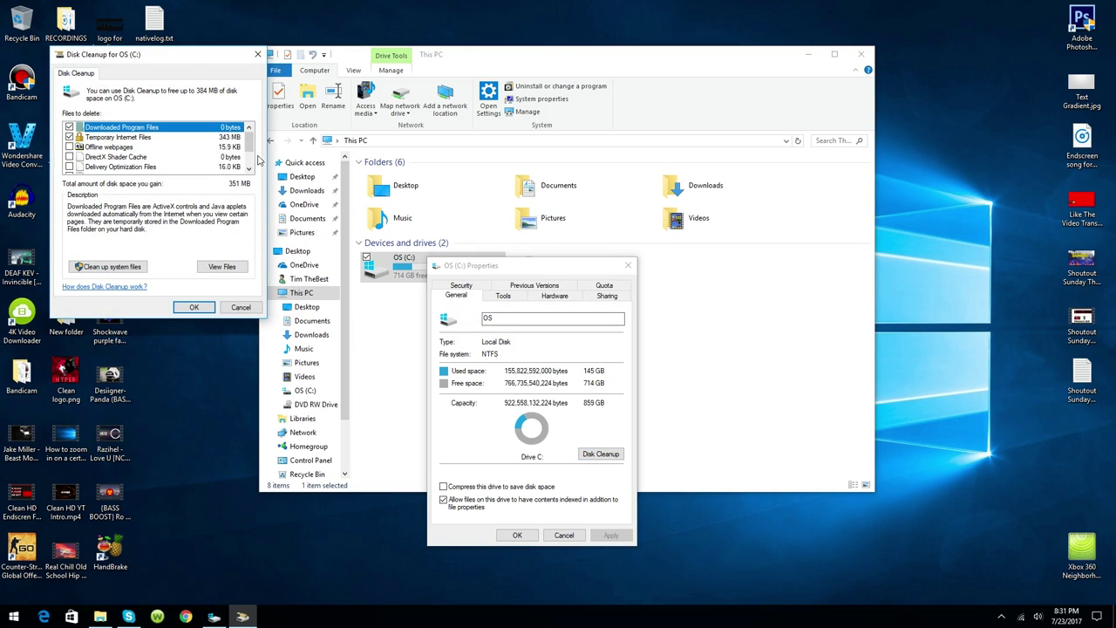
drag(146, 59, 479, 172)
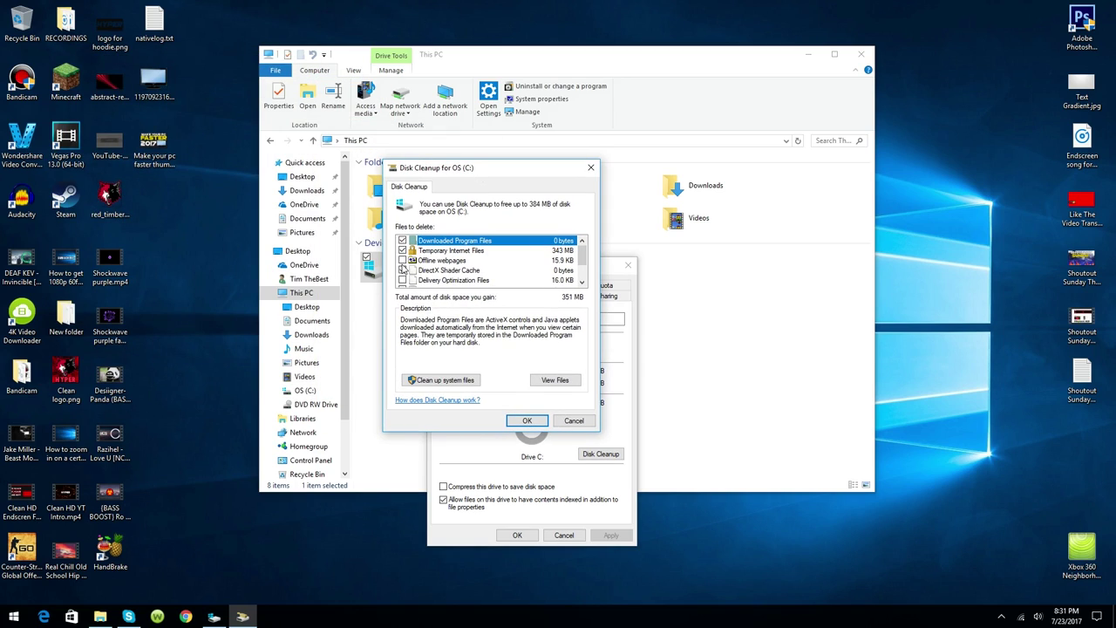
click(402, 282)
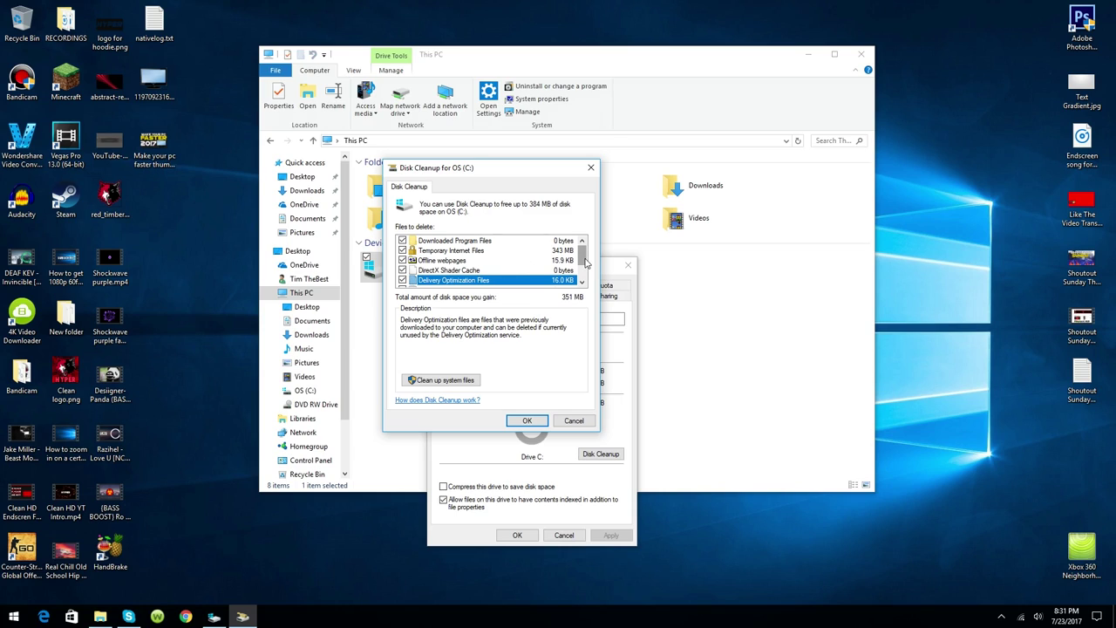
scroll(579, 279, down, 1)
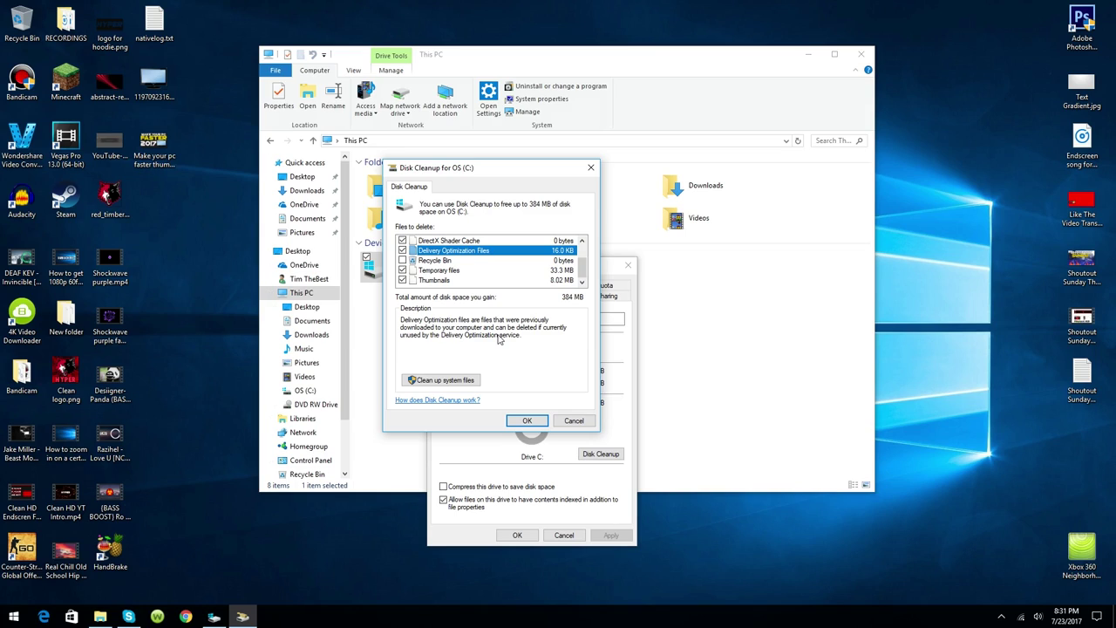
click(582, 251)
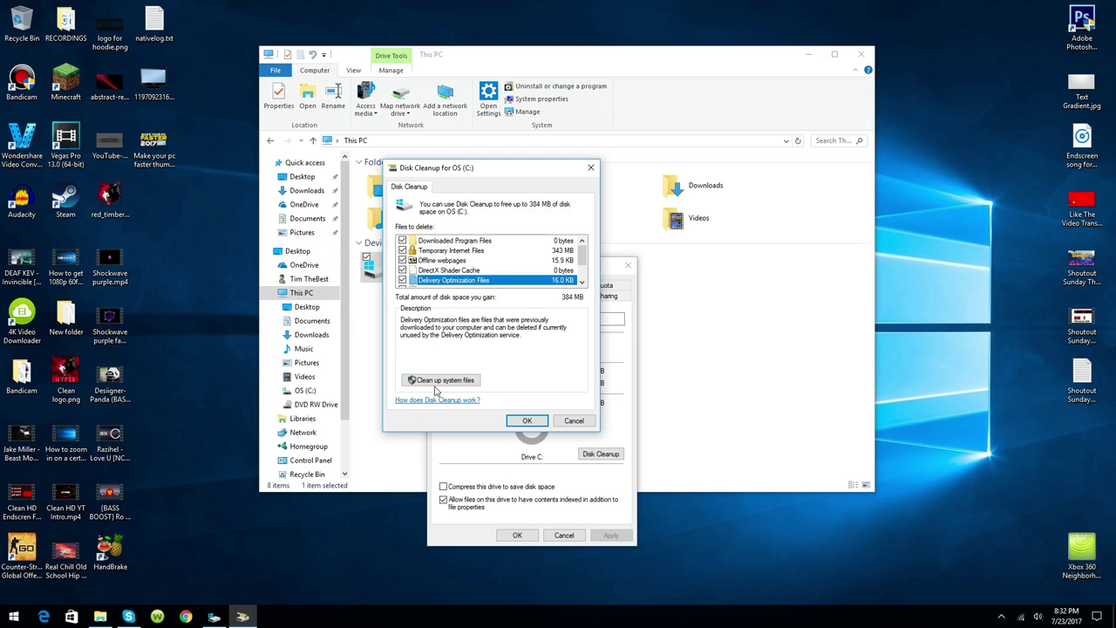
Rescan drive C: with system files included, up to 668 MB freeable.
key(Escape)
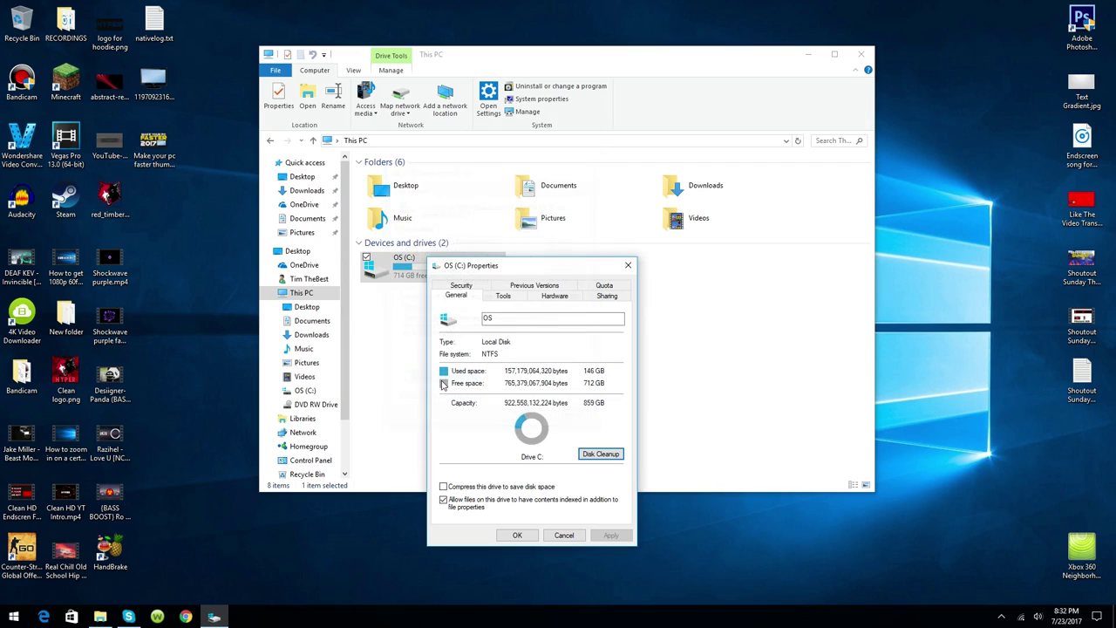
click(497, 317)
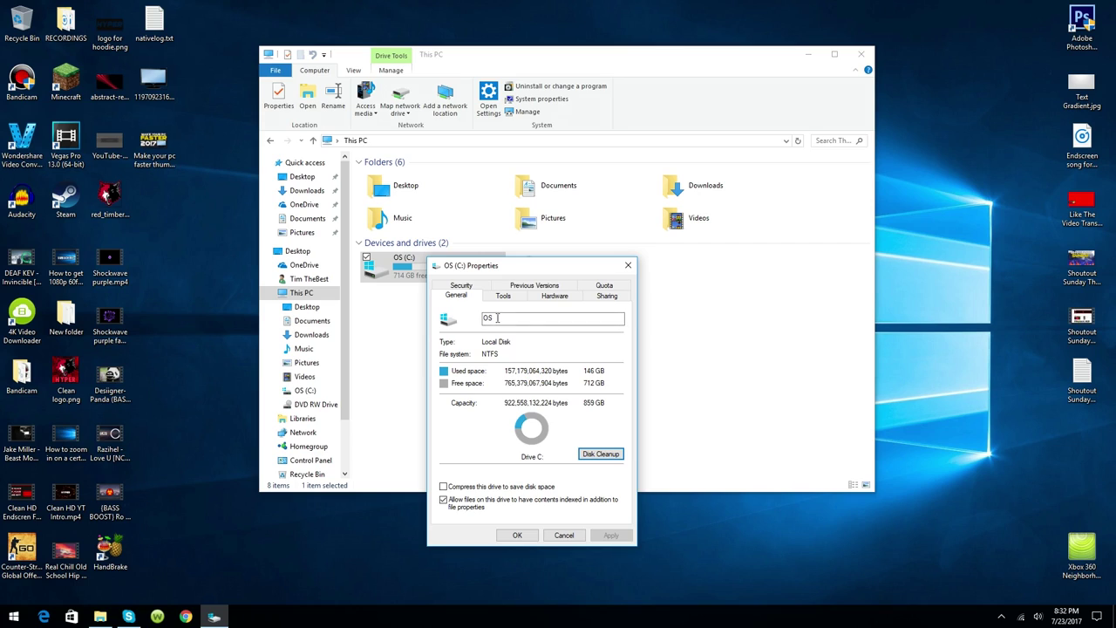
click(514, 534)
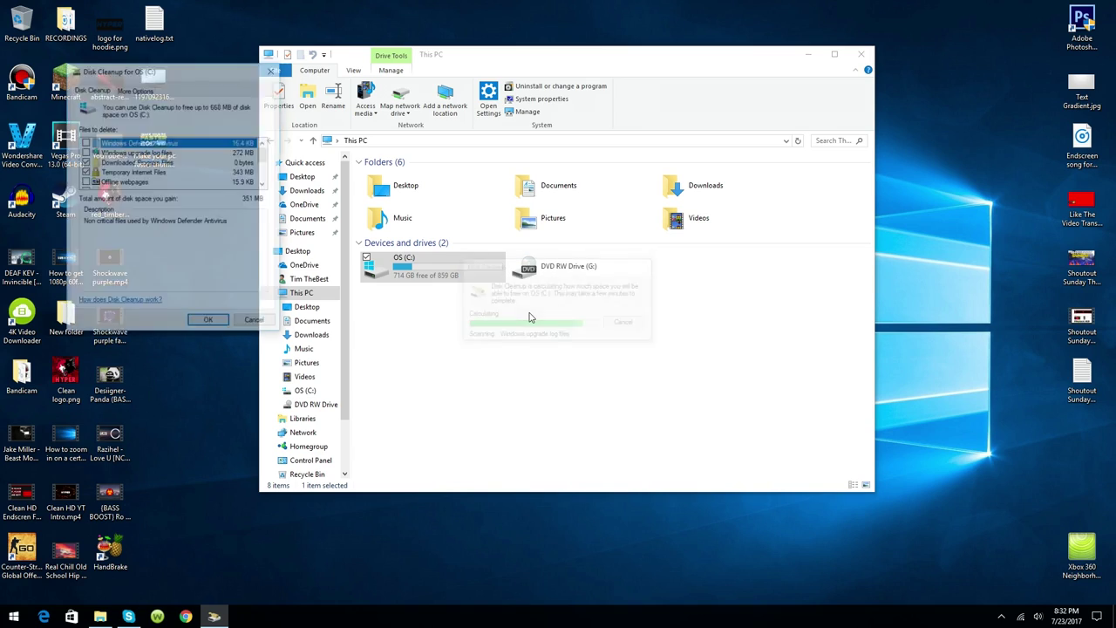
Permanently delete the checked files from OS (C:) and confirm the deletion.
click(199, 323)
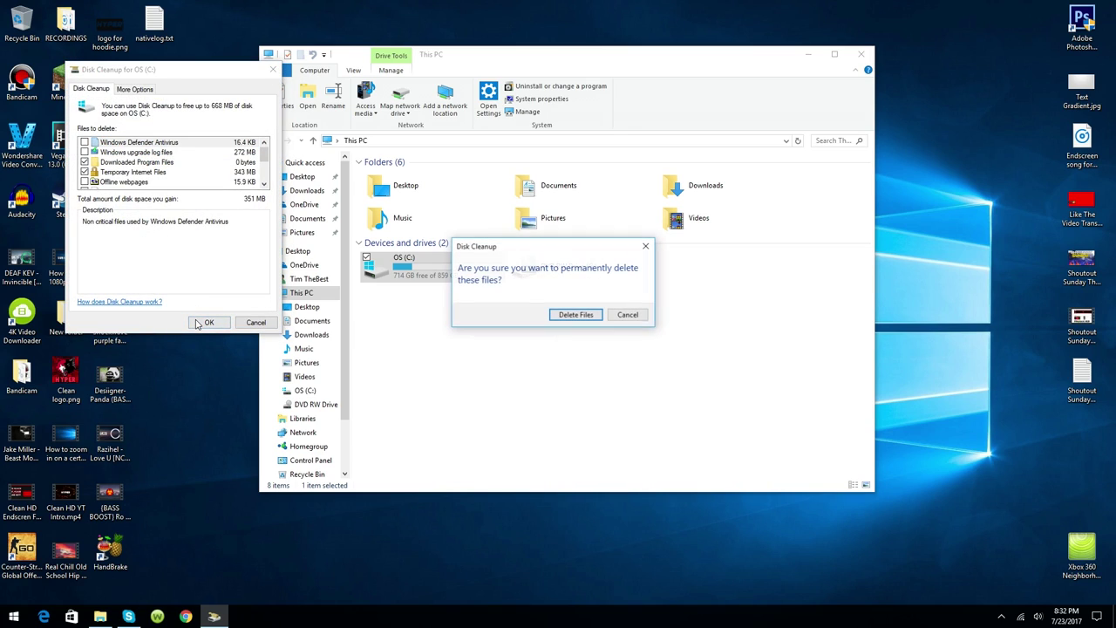
click(576, 315)
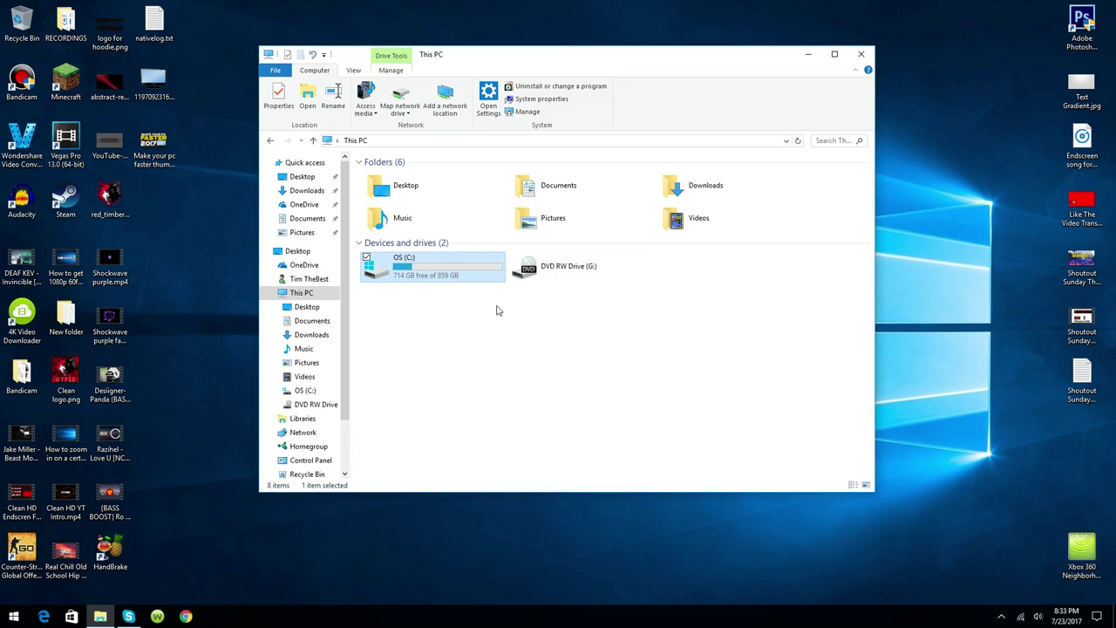
Close File Explorer and refresh the Windows 10 desktop from its context menu.
click(861, 54)
right_click(605, 210)
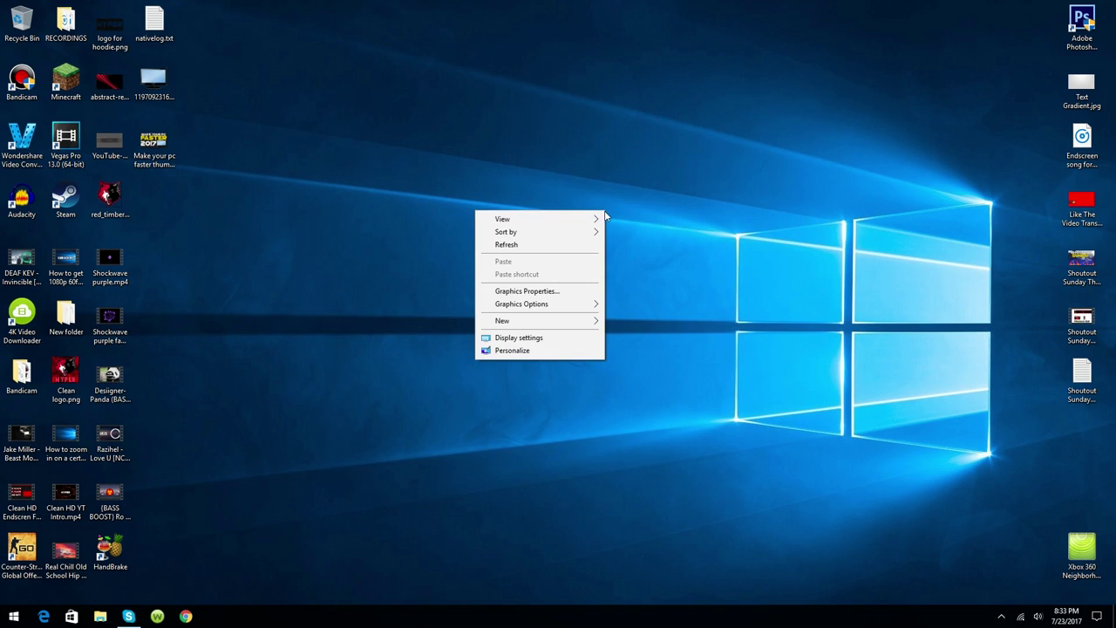
click(520, 245)
drag(349, 95, 523, 523)
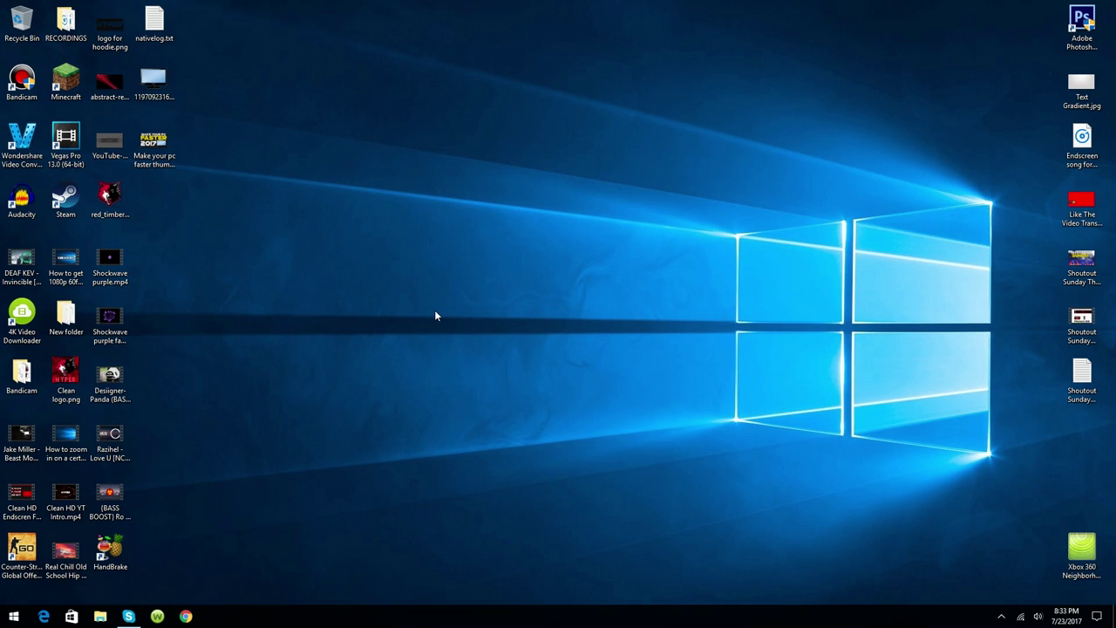
drag(436, 315, 753, 400)
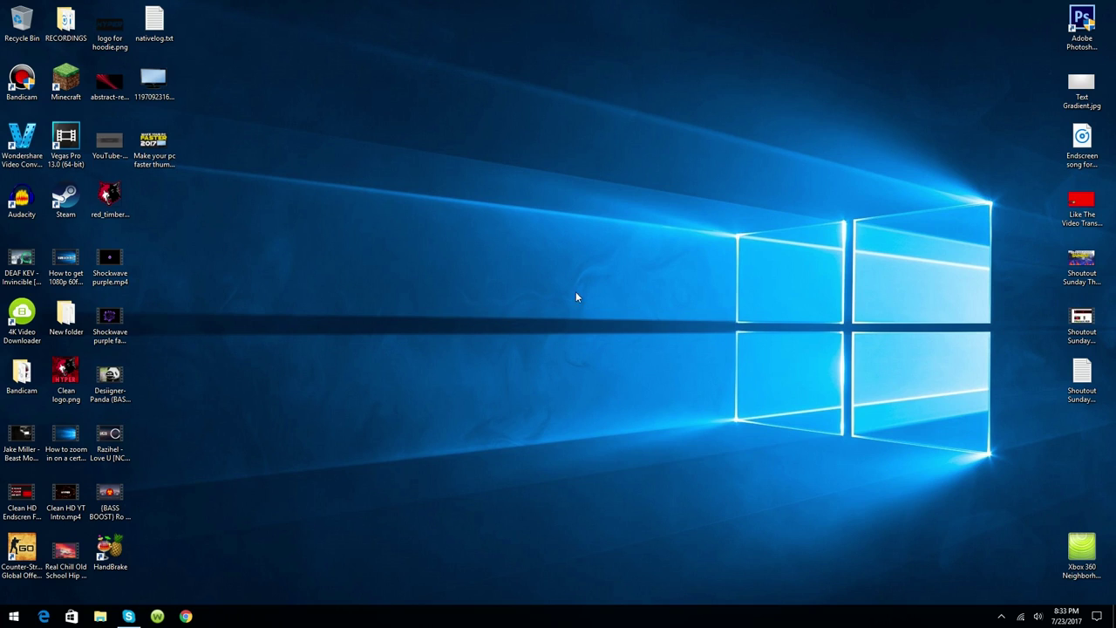